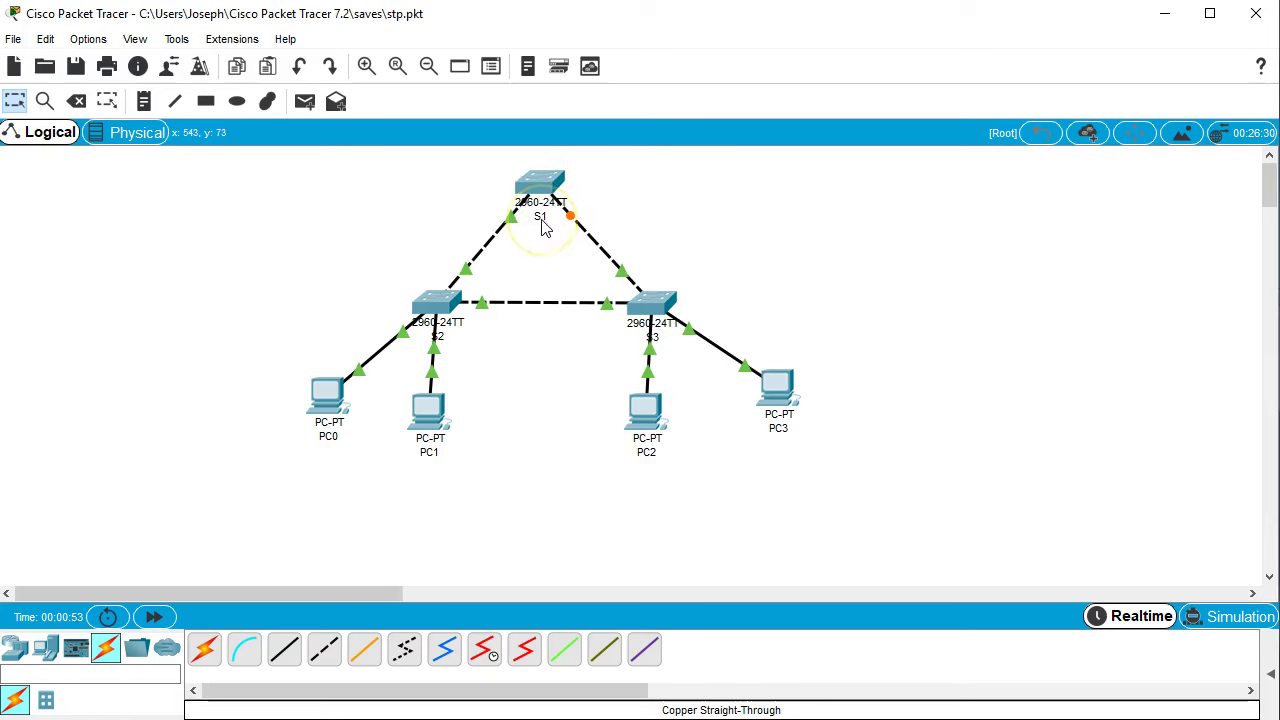
Open switch S1's CLI and enter global configuration mode with en and conf t
{"action": "mouse_move", "coordinate": [553, 205]}
{"action": "left_click", "coordinate": [538, 186]}
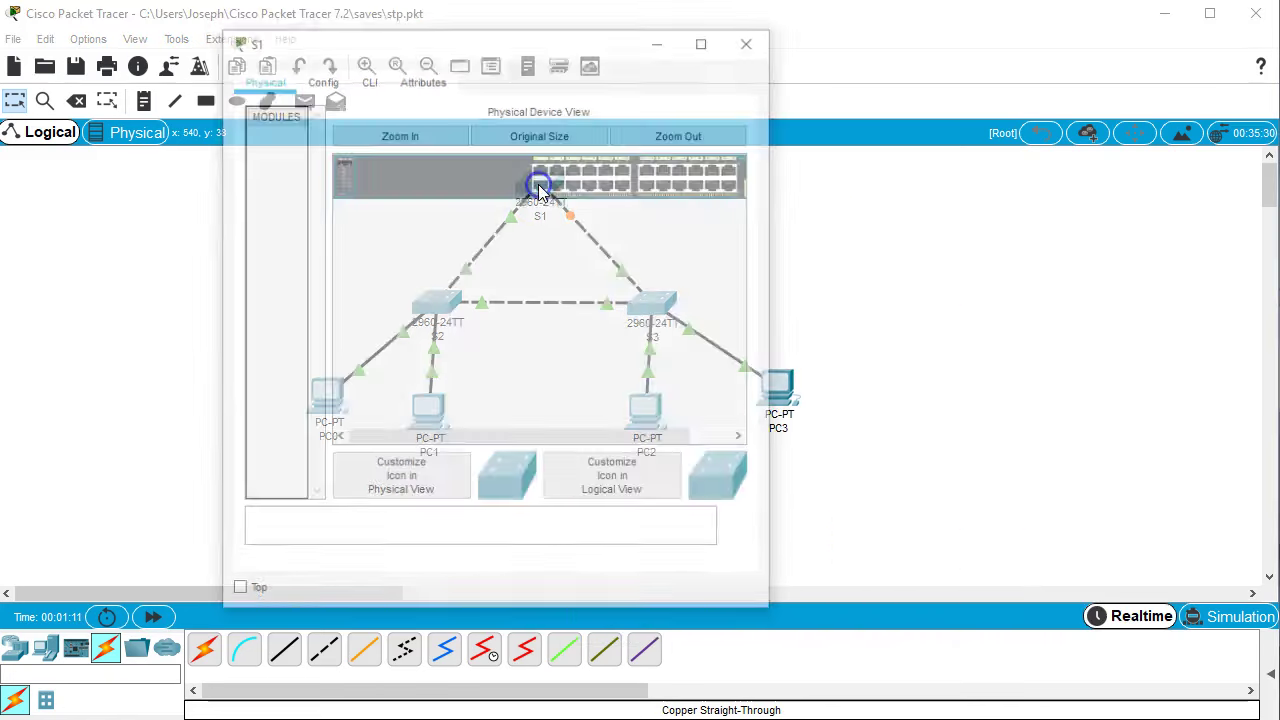
{"action": "left_click", "coordinate": [368, 80]}
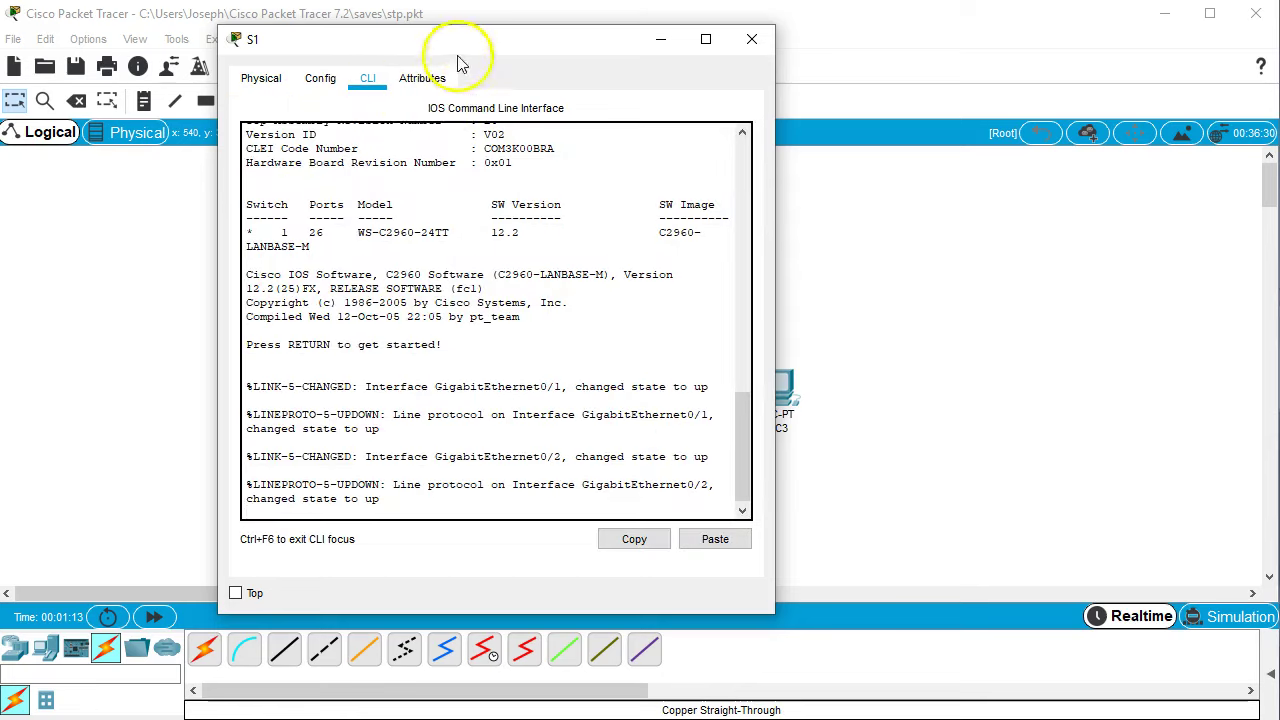
{"action": "left_click_drag", "start_coordinate": [457, 38], "coordinate": [811, 59]}
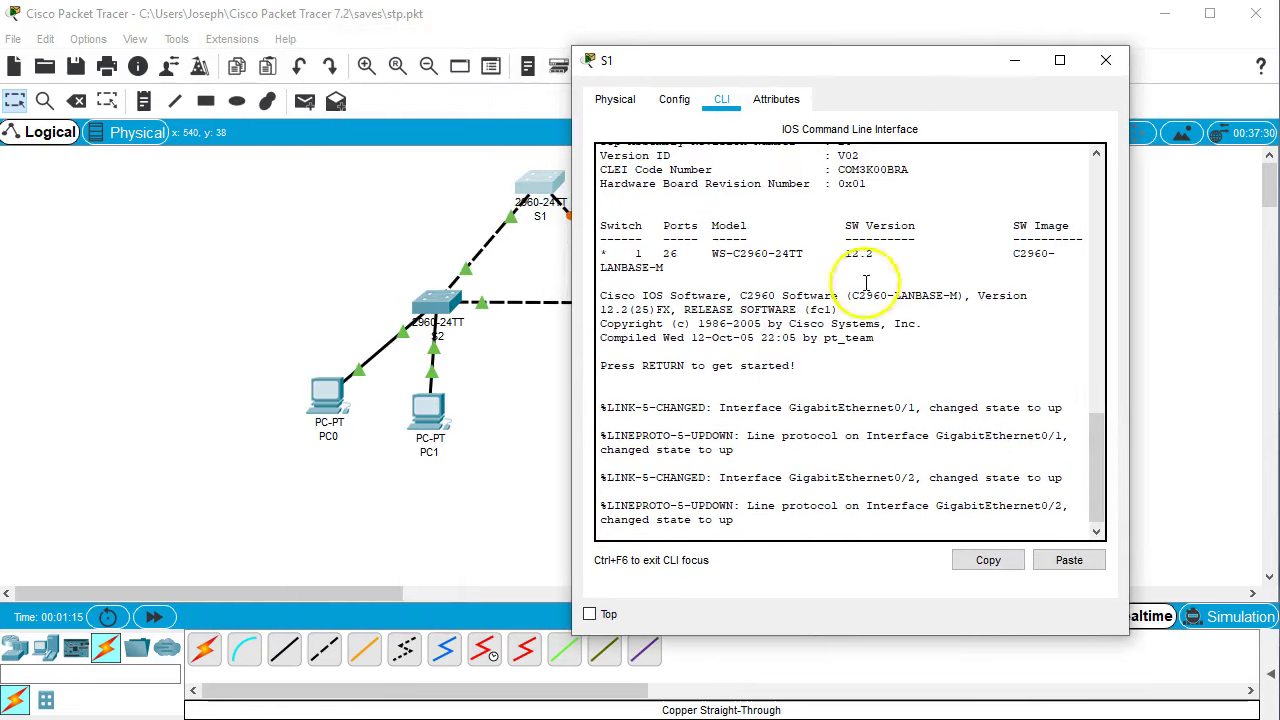
{"action": "left_click", "coordinate": [912, 304]}
{"action": "key", "text": "Return"}
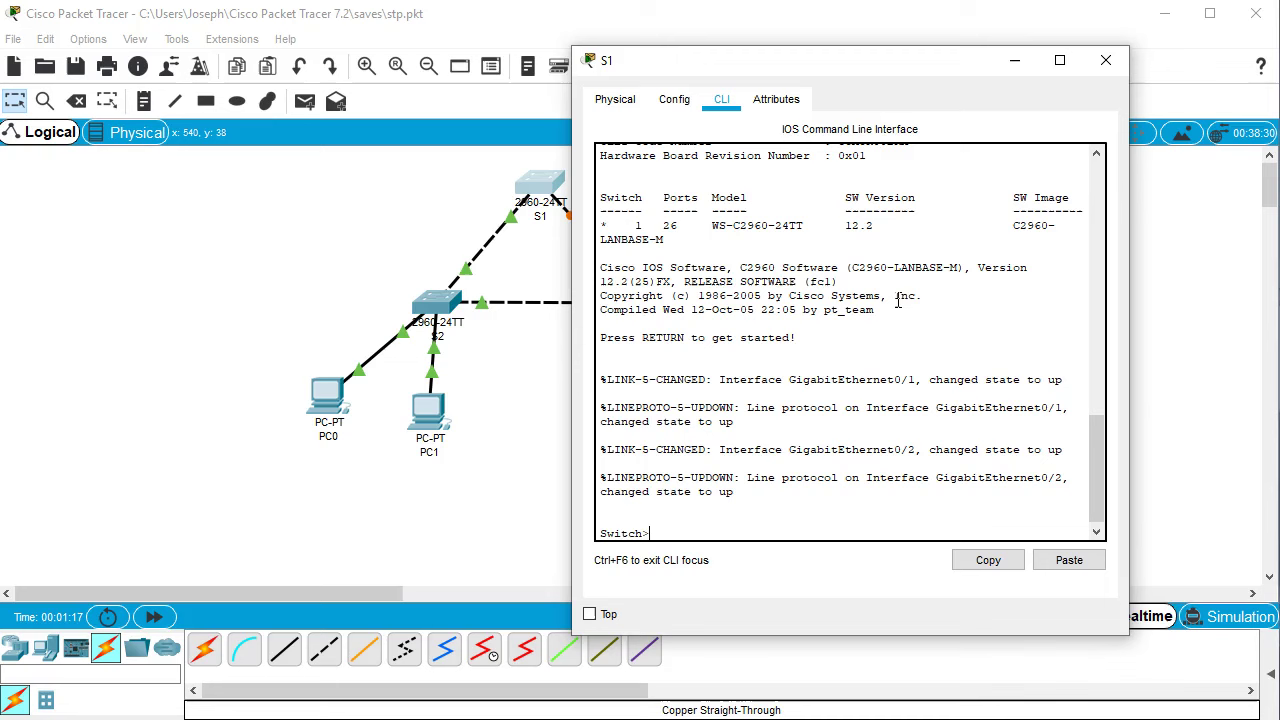
{"action": "type", "text": "en"}
{"action": "key", "text": "Return"}
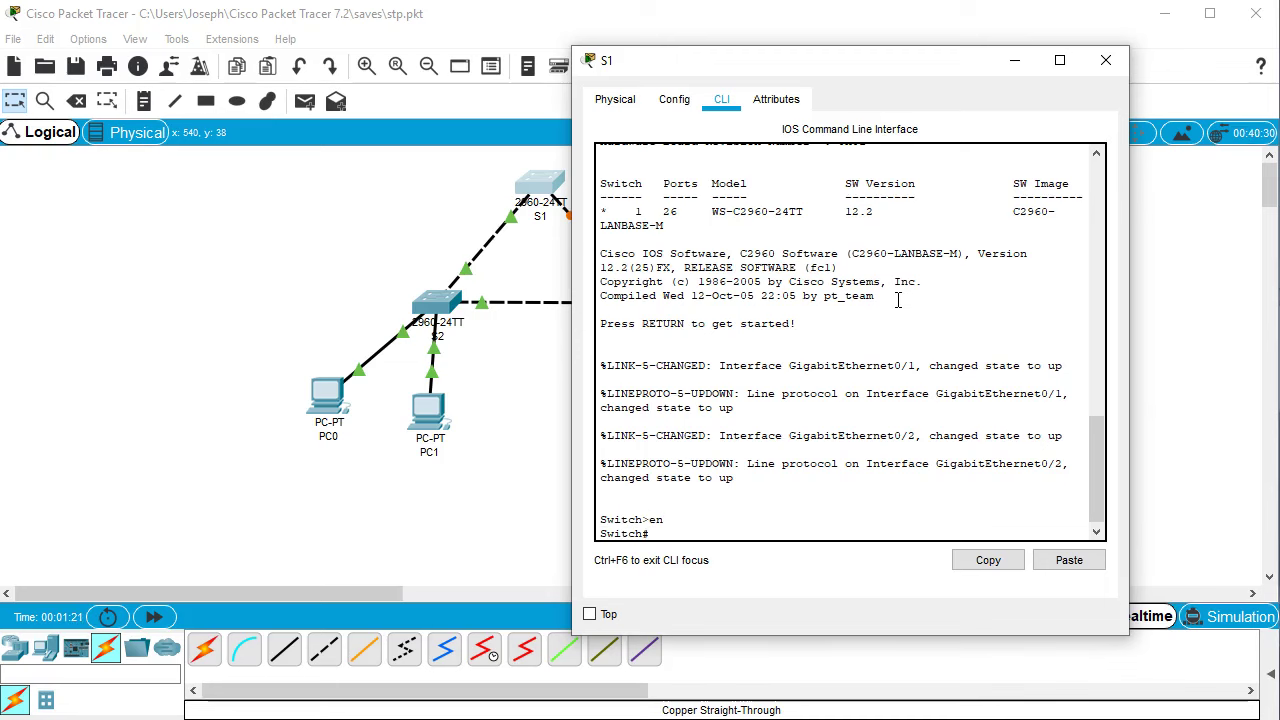
{"action": "type", "text": "conf t"}
{"action": "key", "text": "Return"}
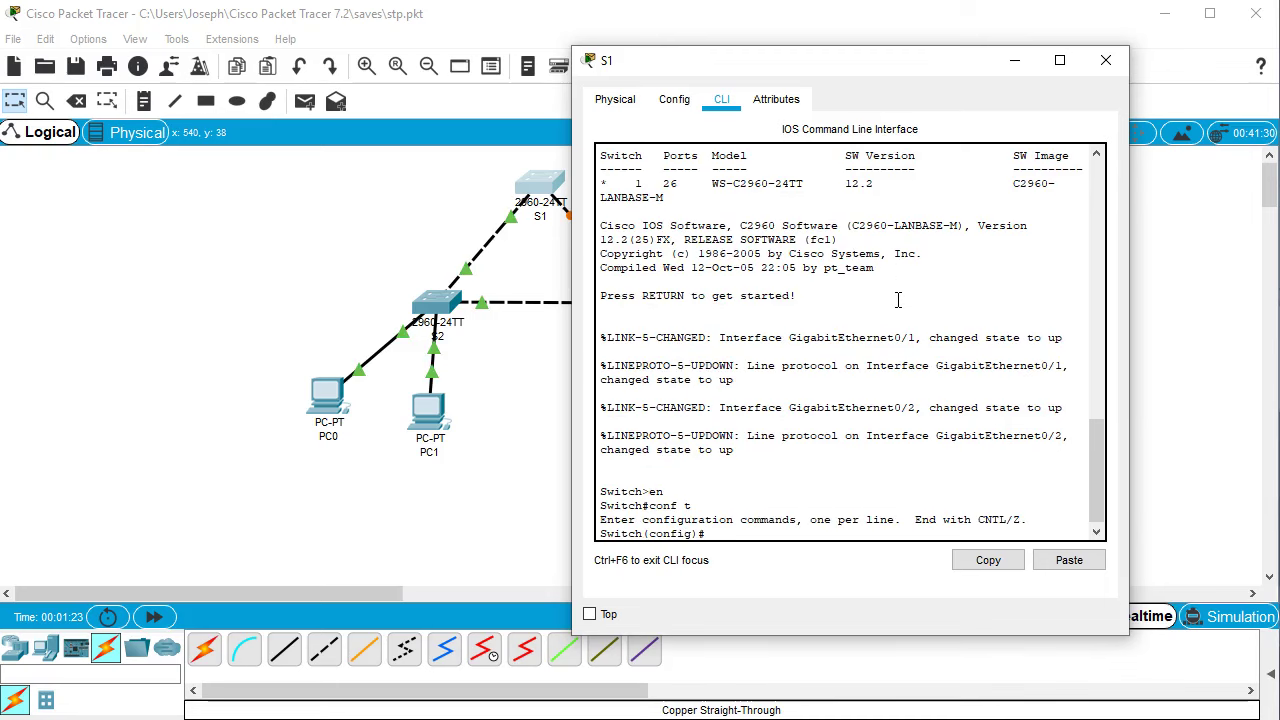
Set S1's spanning-tree mode to rapid-pvst
{"action": "type", "text": "span"}
{"action": "key", "text": "Tab"}
{"action": "type", "text": "m"}
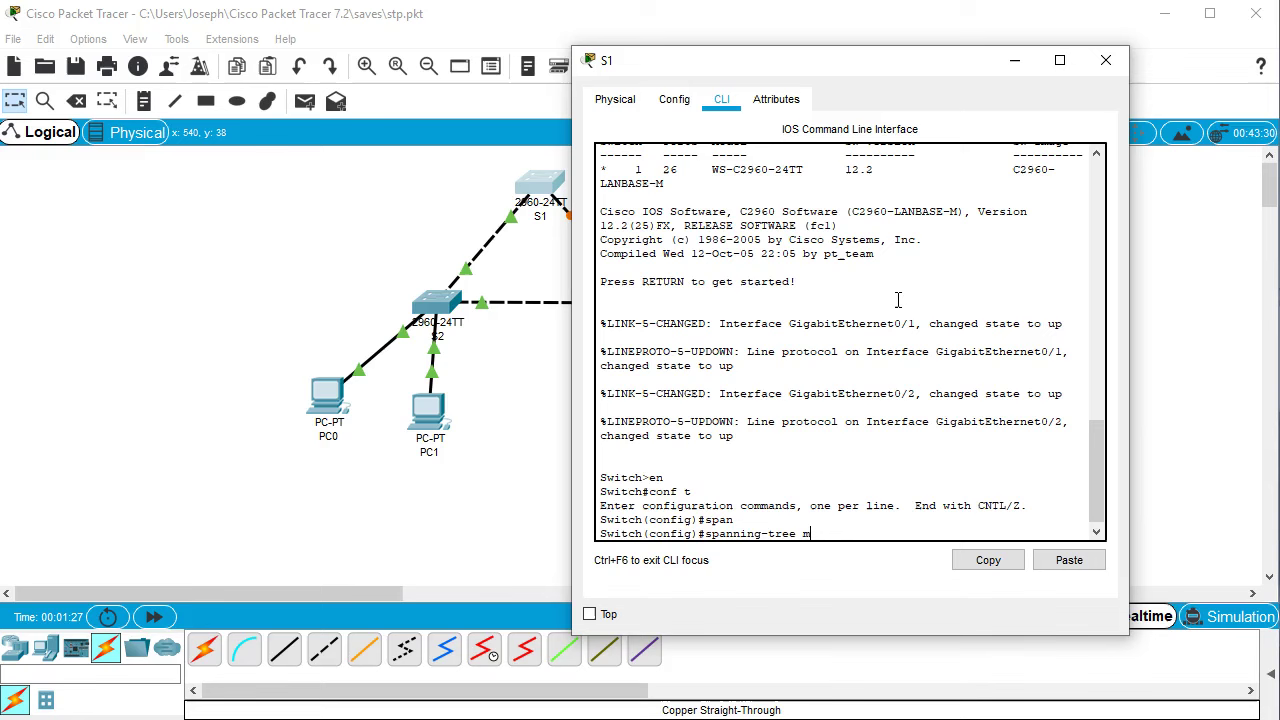
{"action": "type", "text": "ode rap"}
{"action": "key", "text": "Tab"}
{"action": "key", "text": "BackSpace"}
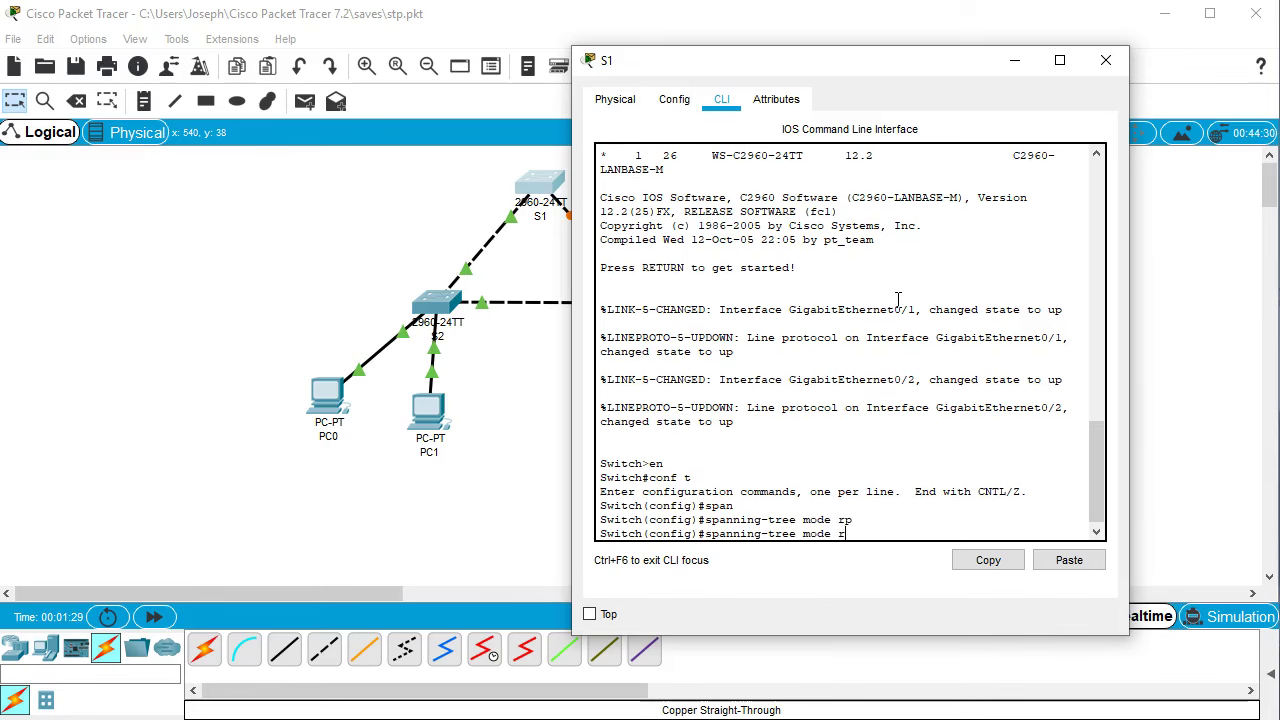
{"action": "type", "text": "a"}
{"action": "key", "text": "Tab"}
{"action": "key", "text": "Return"}
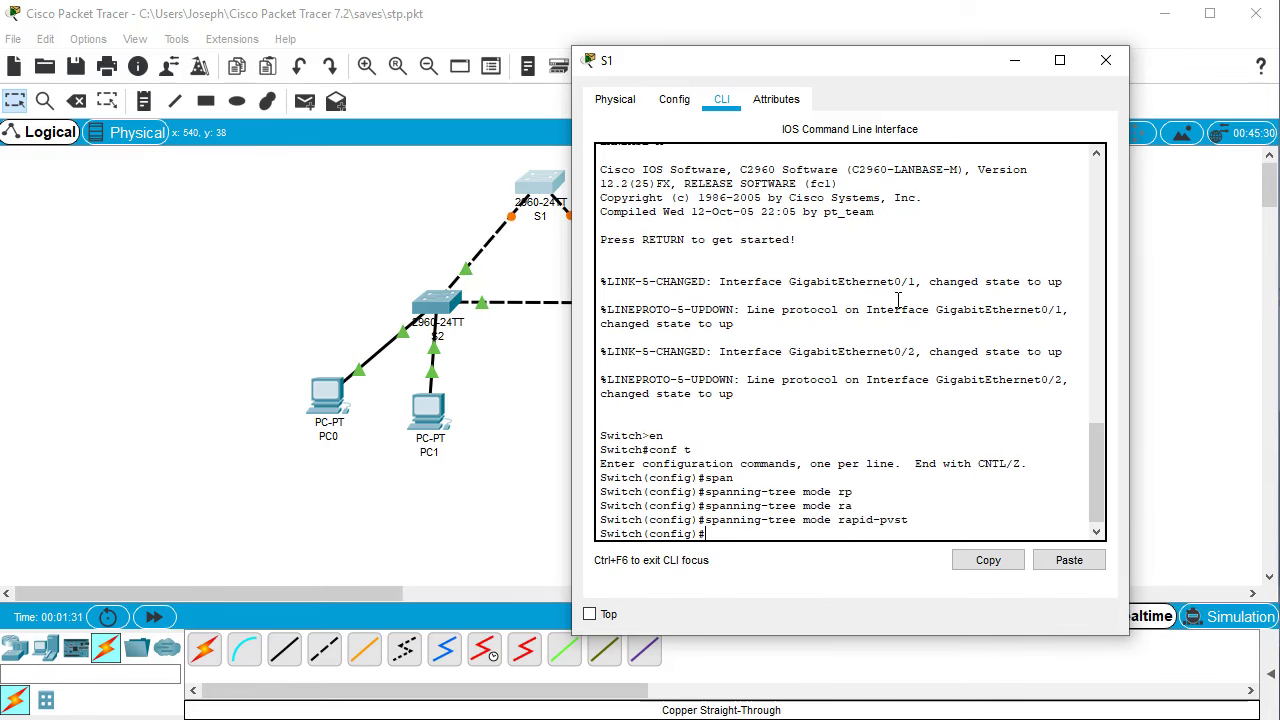
Make S1 the primary root bridge for VLAN 1 with spanning-tree vlan 1 root primary
{"action": "type", "text": "s"}
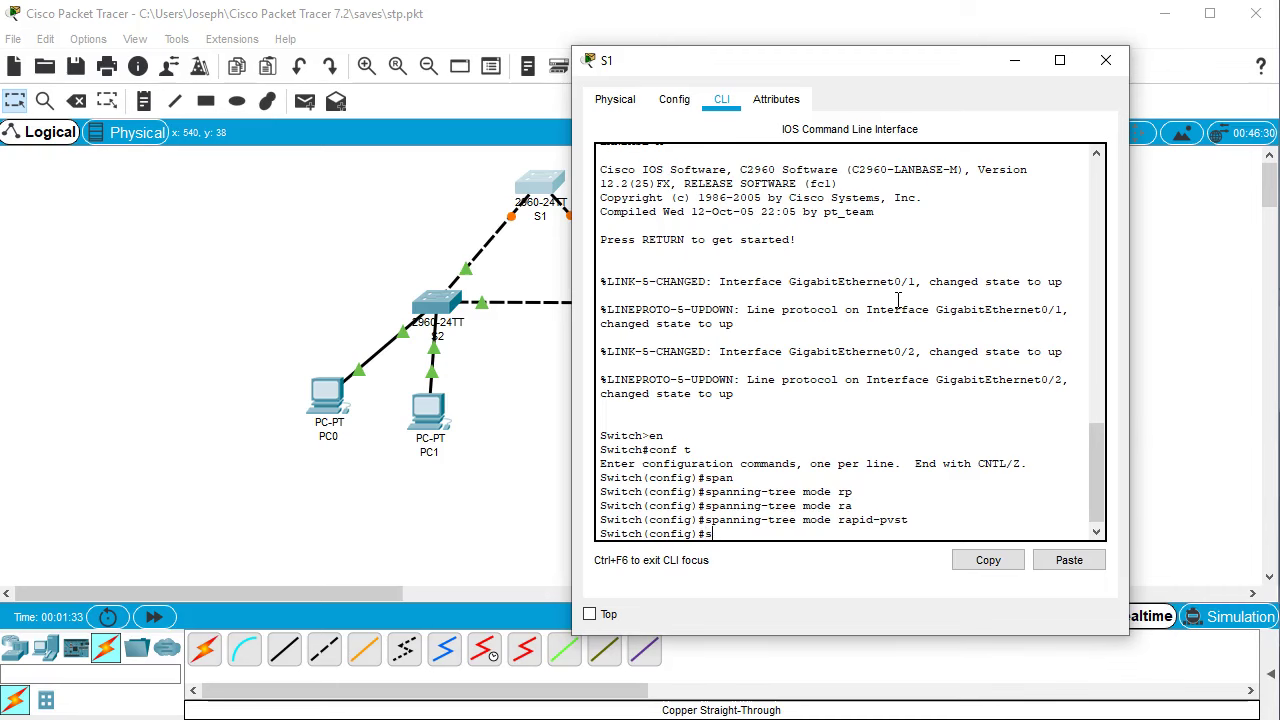
{"action": "type", "text": "pa"}
{"action": "key", "text": "Tab"}
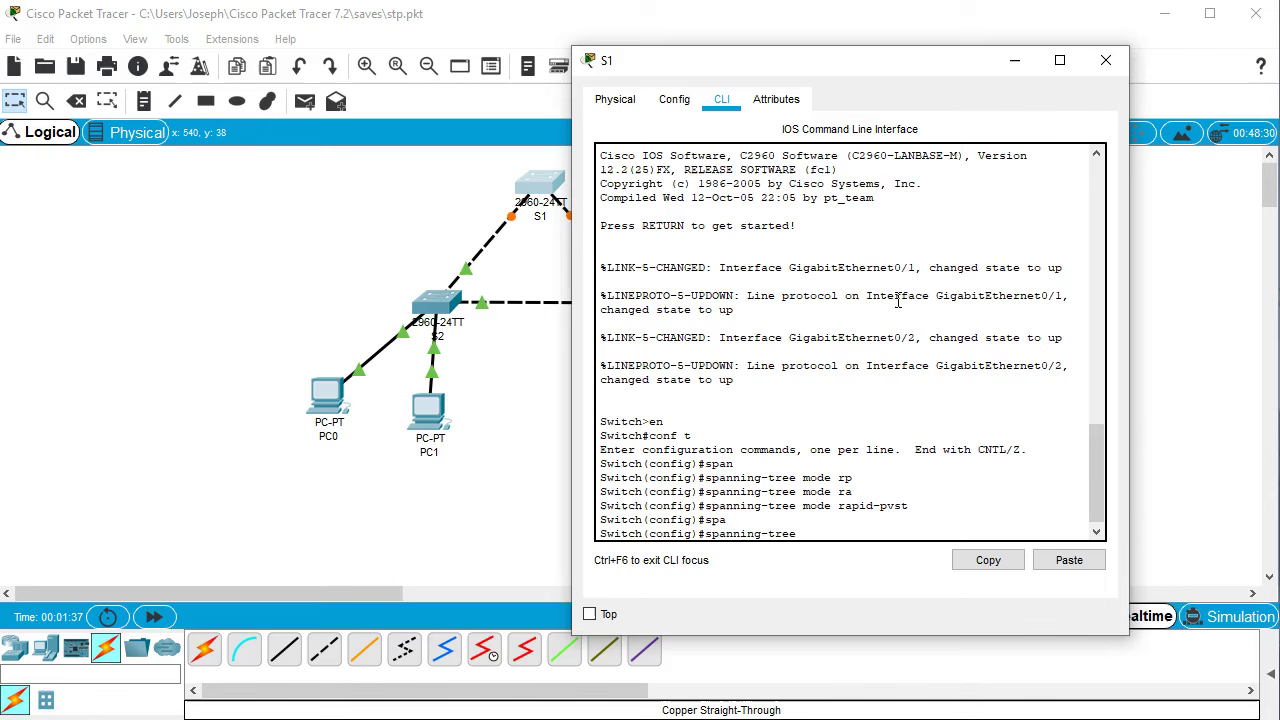
{"action": "type", "text": "?"}
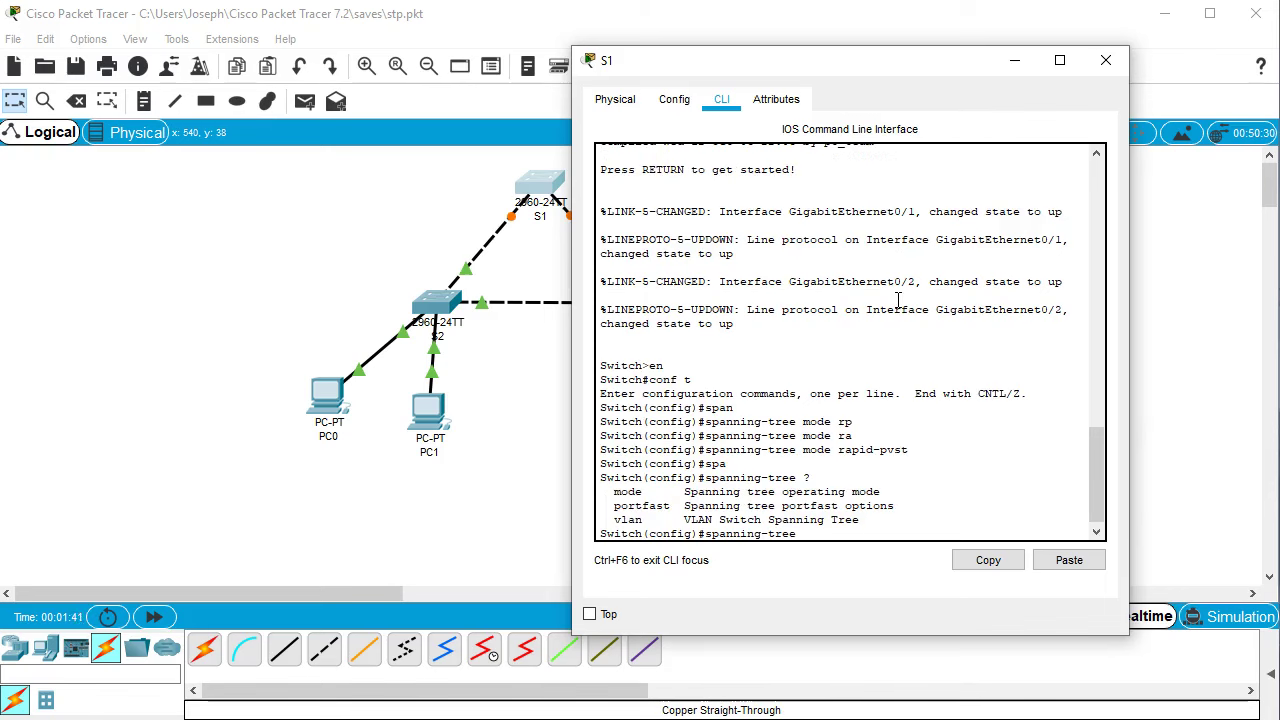
{"action": "type", "text": "vlan"}
{"action": "key", "text": "Tab"}
{"action": "type", "text": "1"}
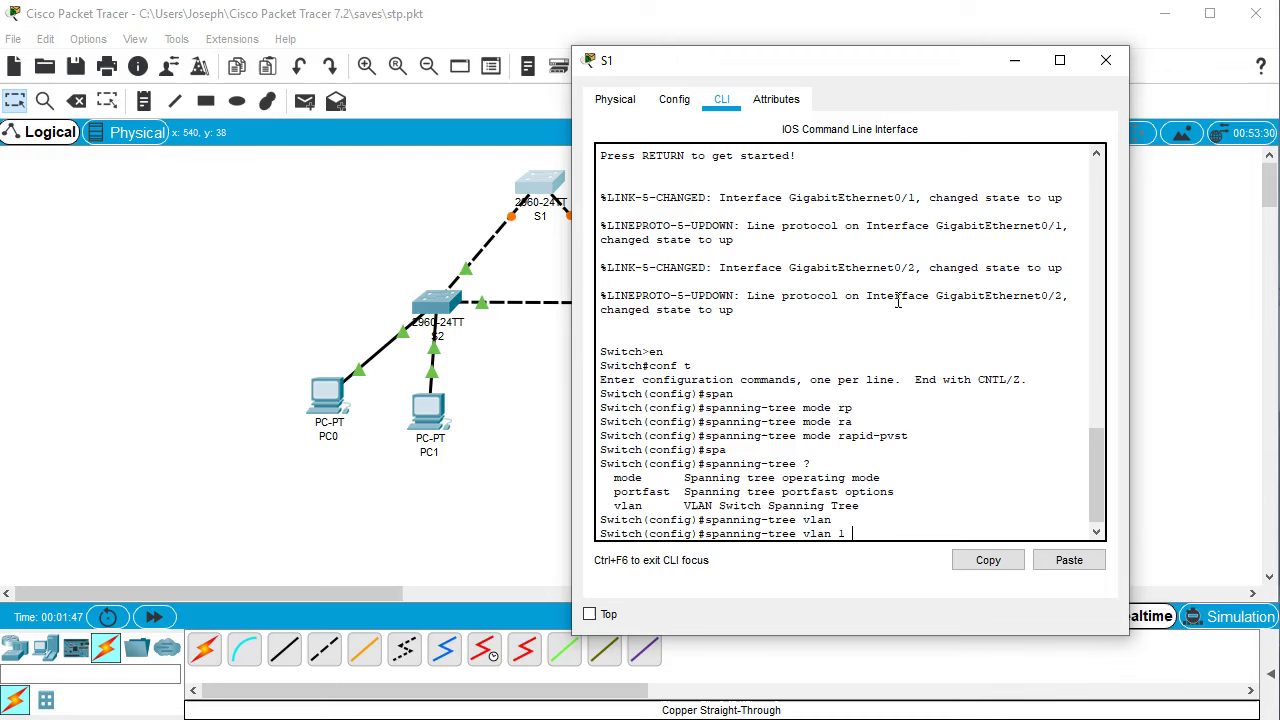
{"action": "type", "text": " ro"}
{"action": "key", "text": "Tab"}
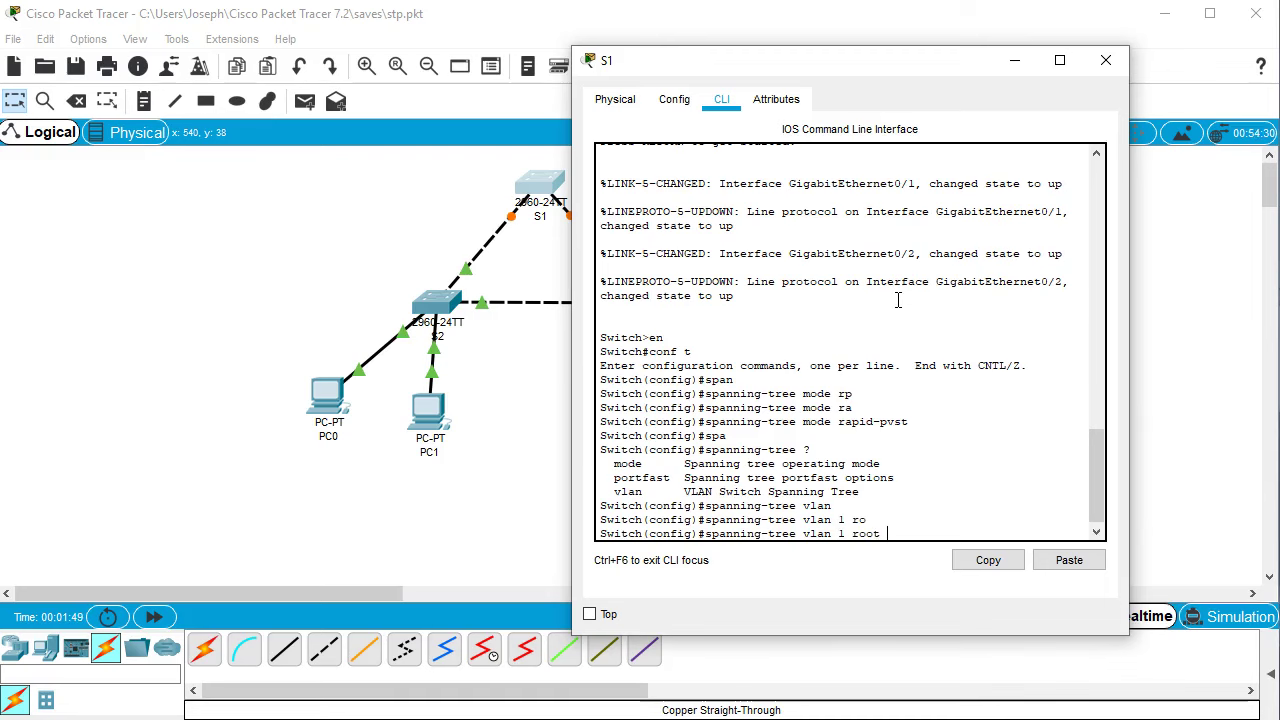
{"action": "type", "text": "pri"}
{"action": "key", "text": "Tab"}
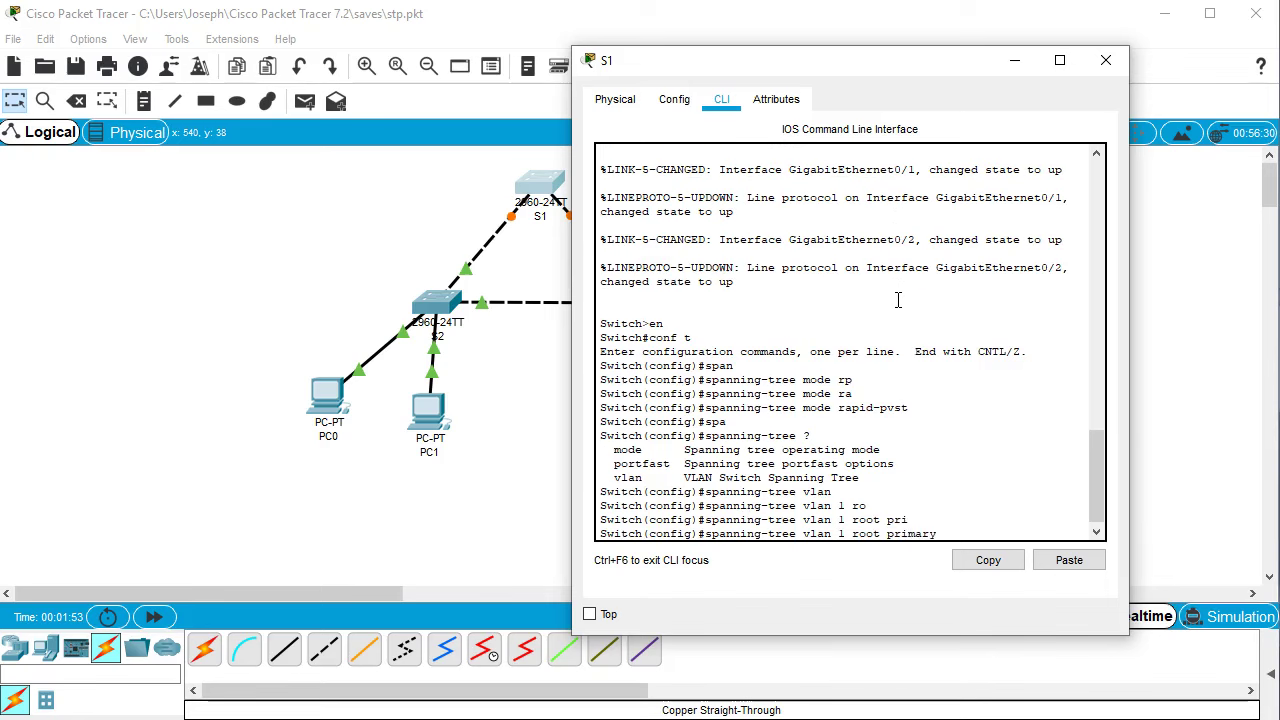
{"action": "key", "text": "Return"}
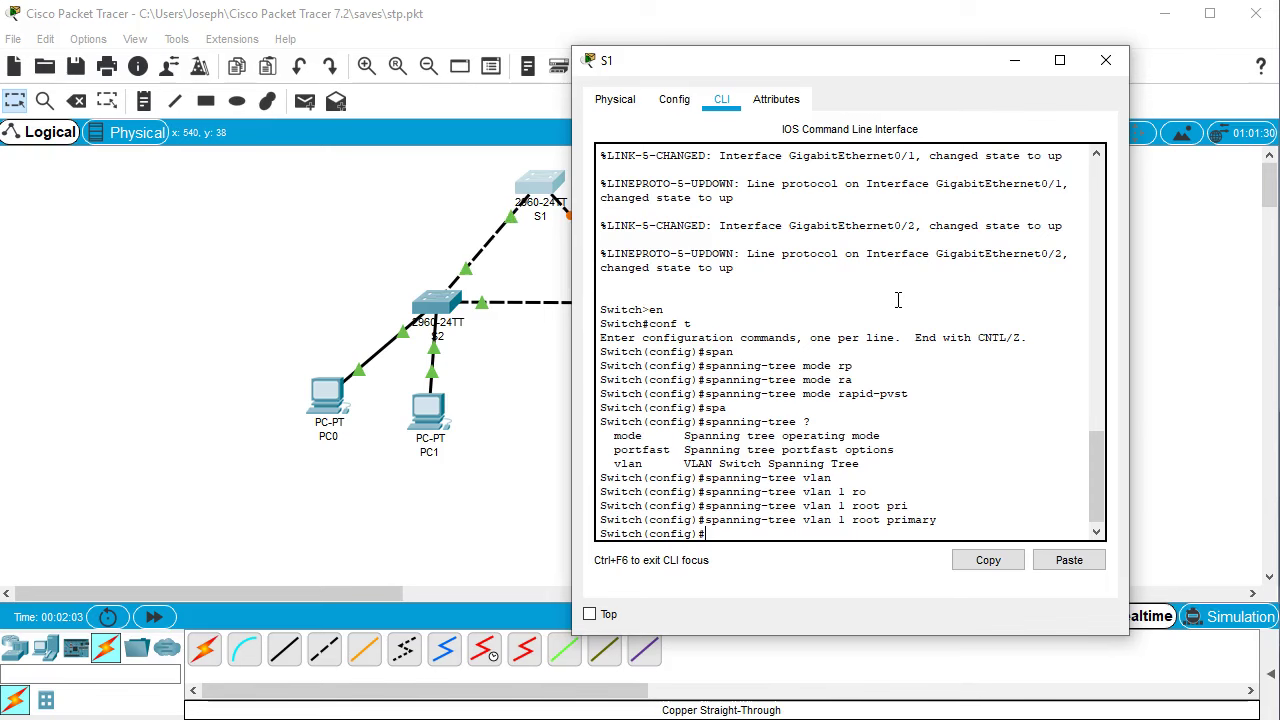
Close S1's window and open S2's CLI in global configuration mode
{"action": "left_click", "coordinate": [1107, 66]}
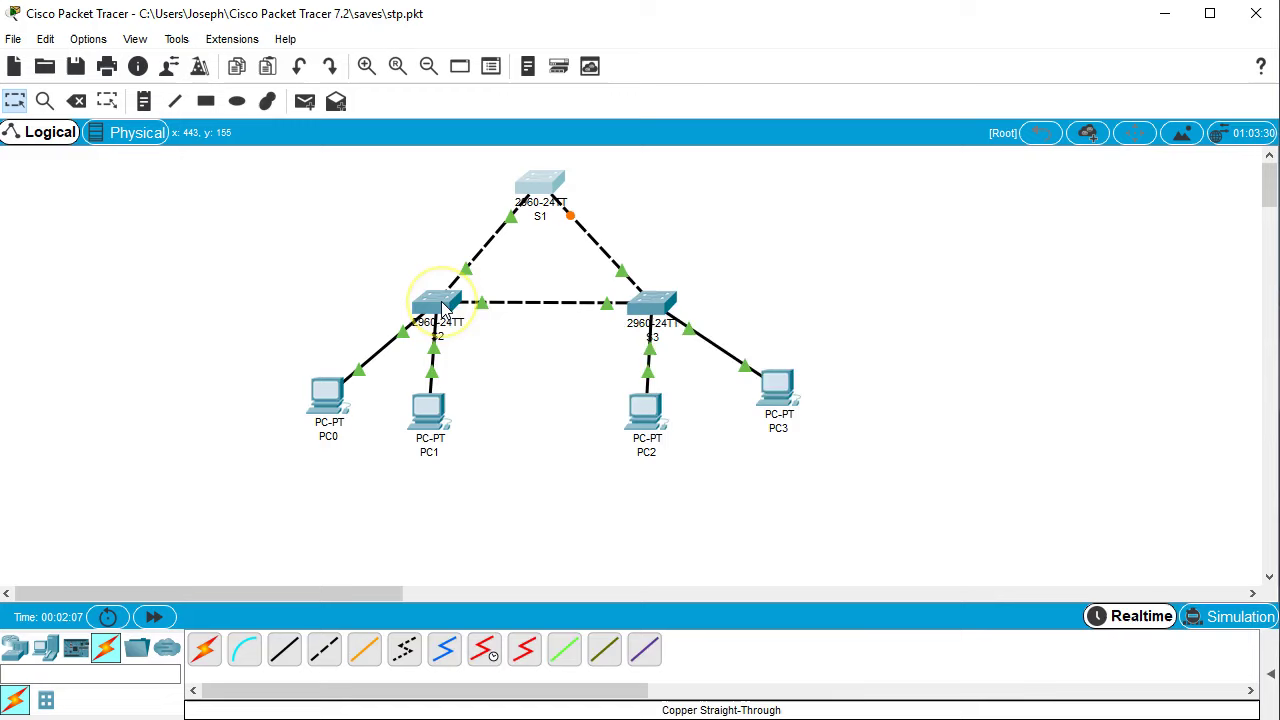
{"action": "left_click", "coordinate": [443, 307]}
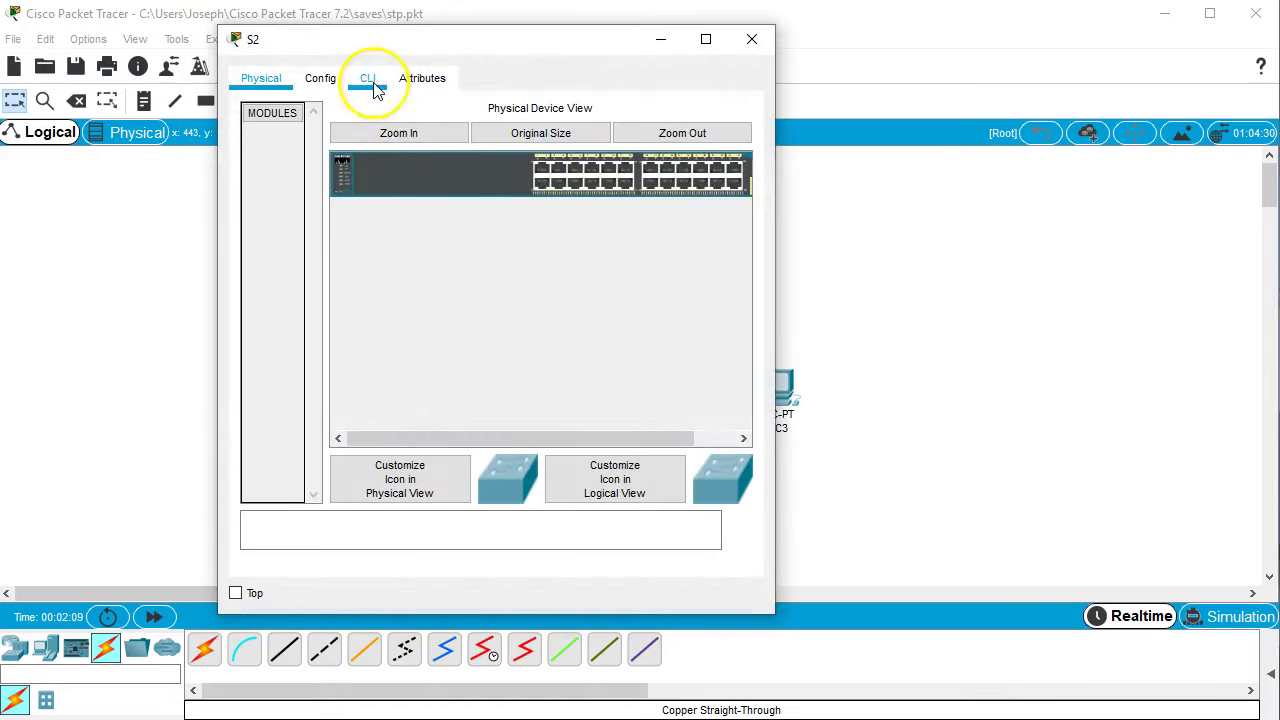
{"action": "left_click", "coordinate": [377, 88]}
{"action": "left_click_drag", "start_coordinate": [460, 40], "coordinate": [983, 65]}
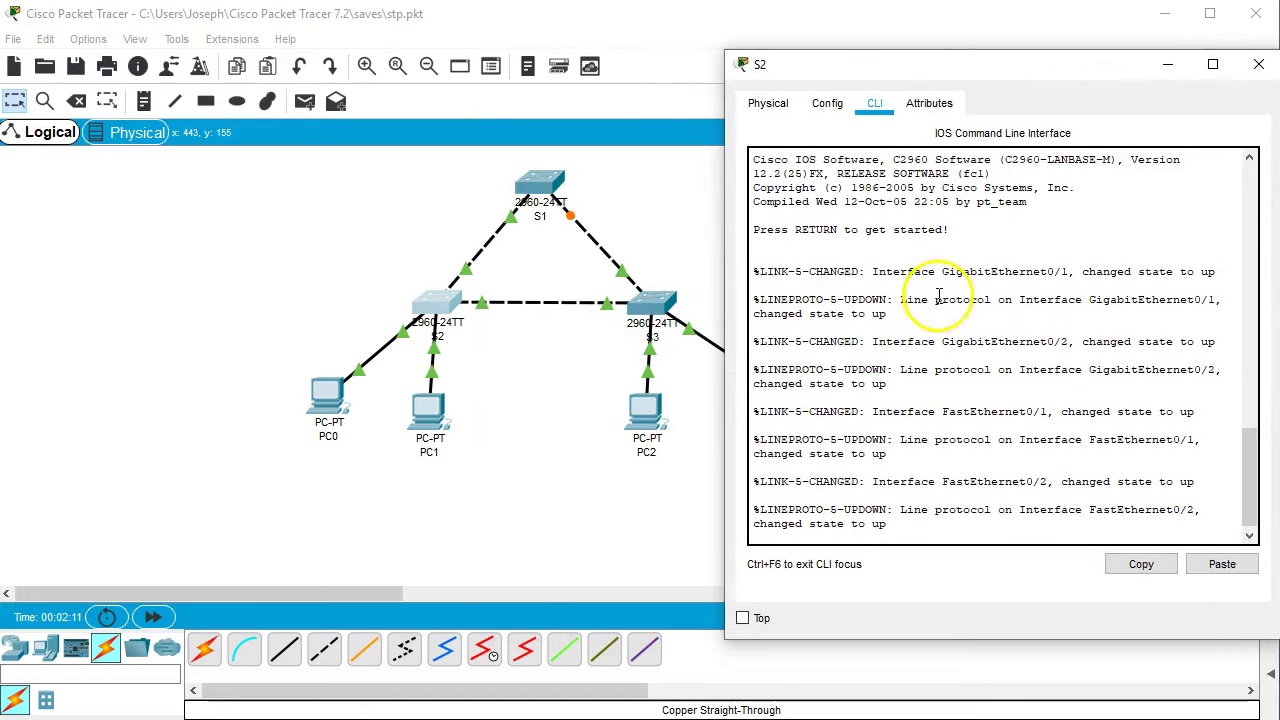
{"action": "left_click", "coordinate": [938, 297]}
{"action": "key", "text": "Return"}
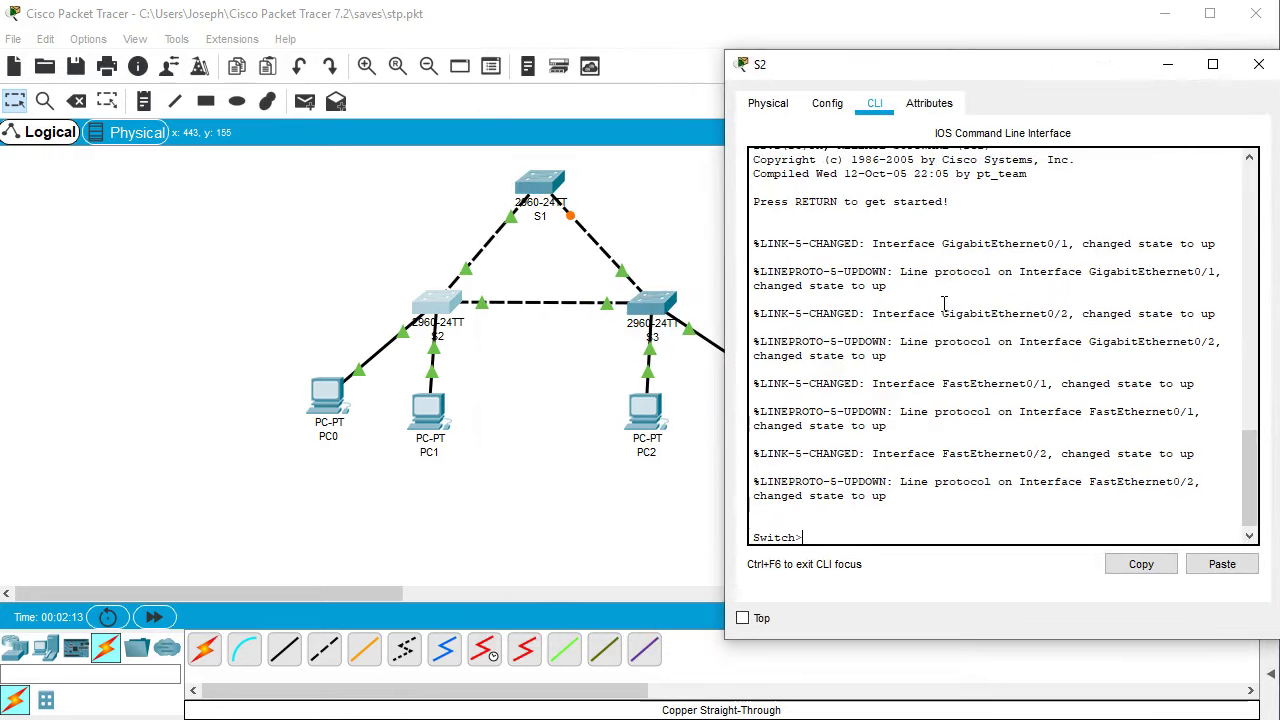
{"action": "type", "text": "en"}
{"action": "key", "text": "Return"}
{"action": "type", "text": "conf t"}
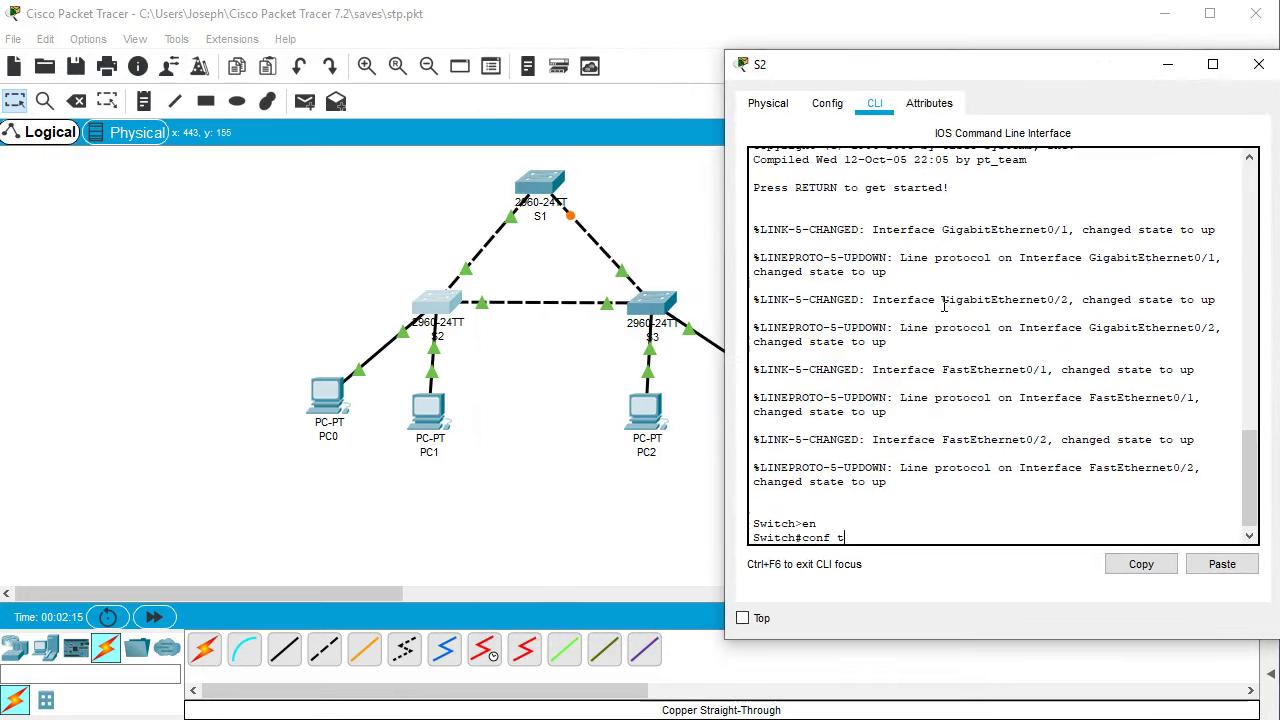
{"action": "key", "text": "Return"}
Set S2's spanning-tree mode to rapid-pvst
{"action": "type", "text": "spa"}
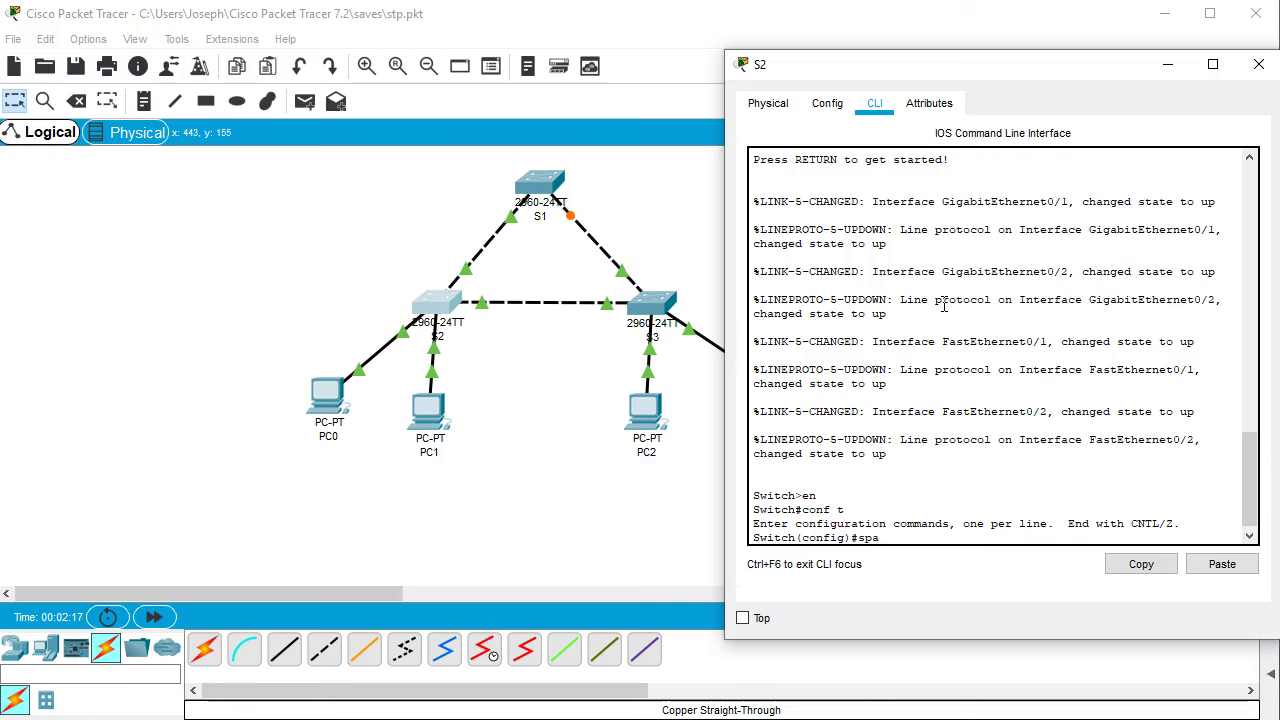
{"action": "key", "text": "Tab"}
{"action": "type", "text": "mode ra"}
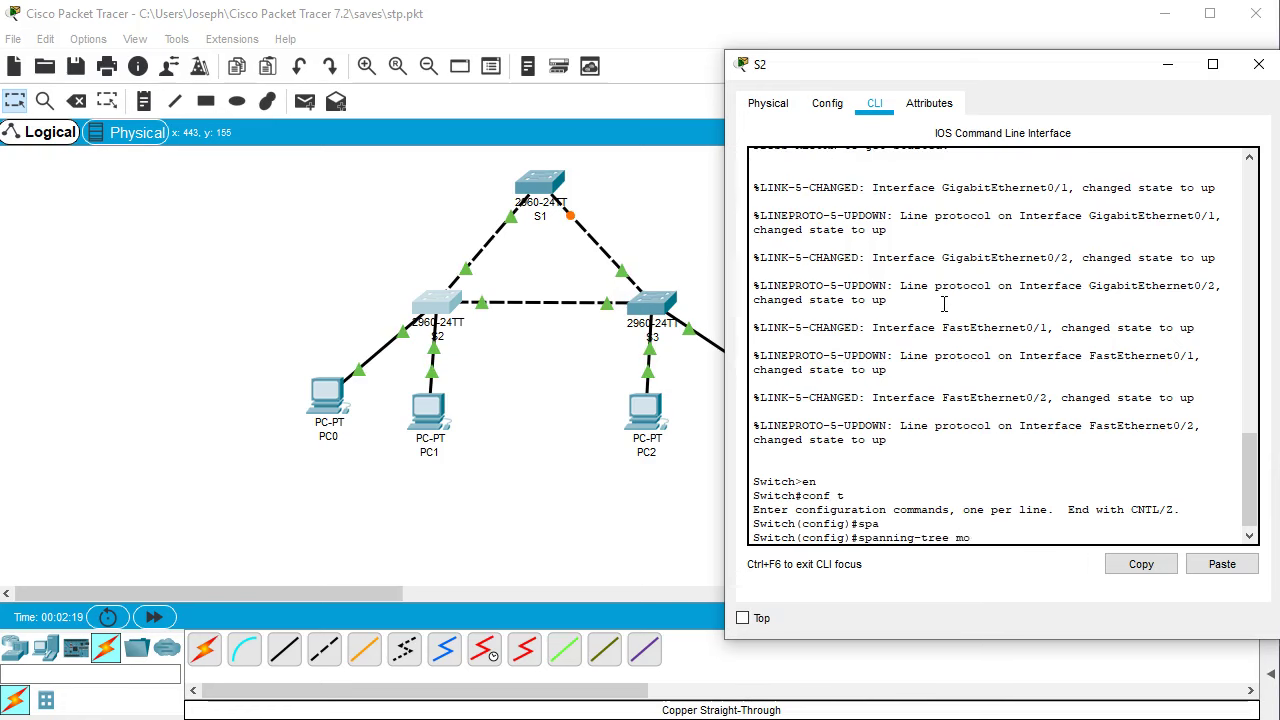
{"action": "key", "text": "Tab"}
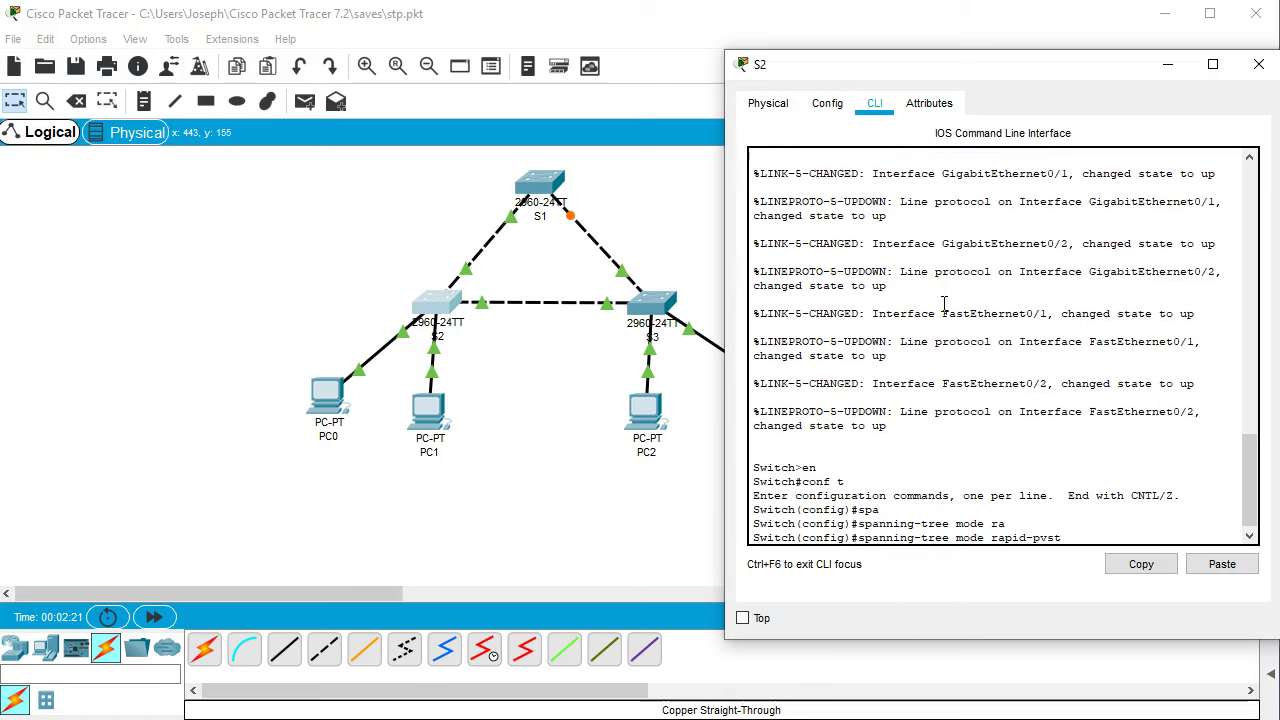
{"action": "key", "text": "Return"}
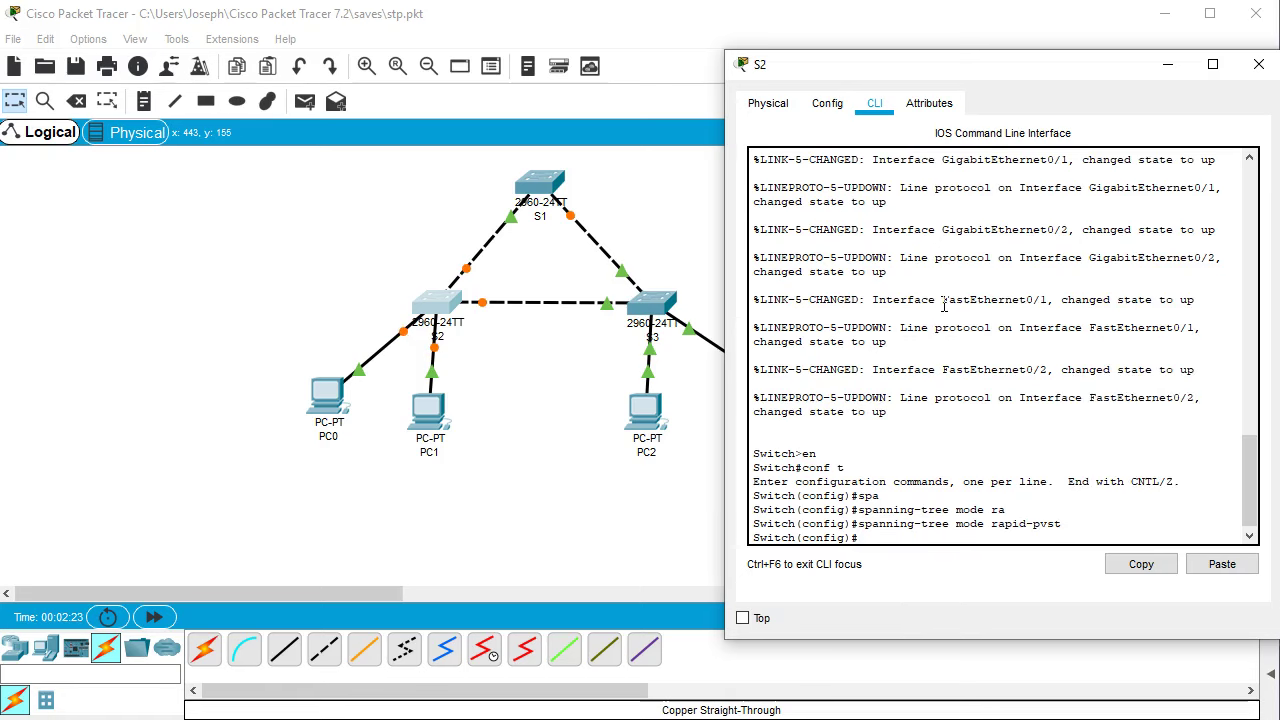
Make S2 the secondary root for VLAN 1 and close its window
{"action": "type", "text": "spa"}
{"action": "key", "text": "Tab"}
{"action": "type", "text": "v"}
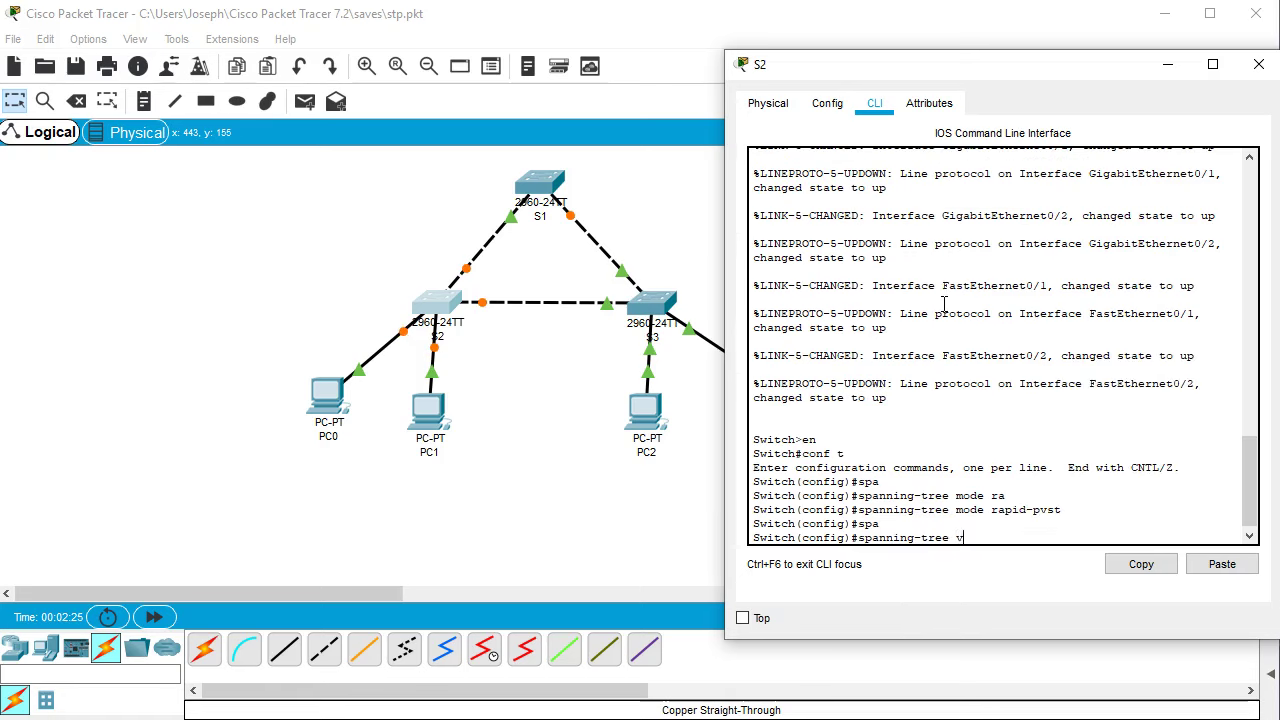
{"action": "type", "text": "lan 1 root"}
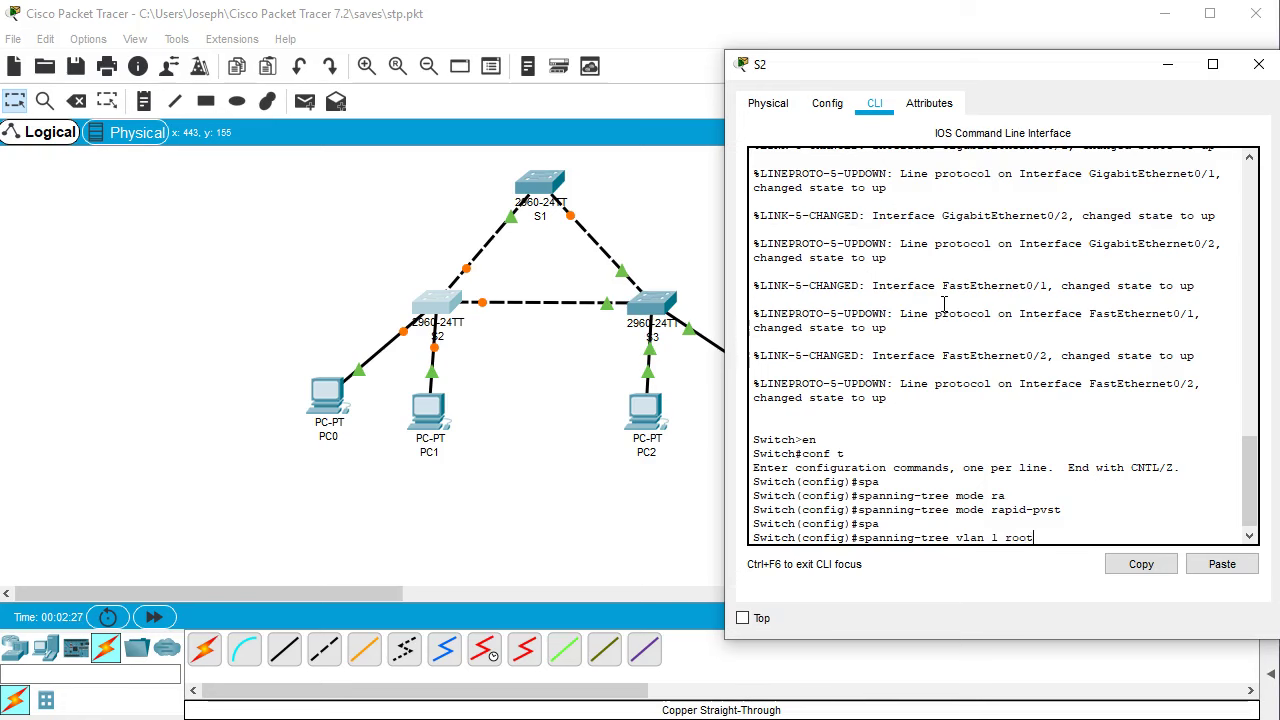
{"action": "type", "text": " se"}
{"action": "key", "text": "Tab"}
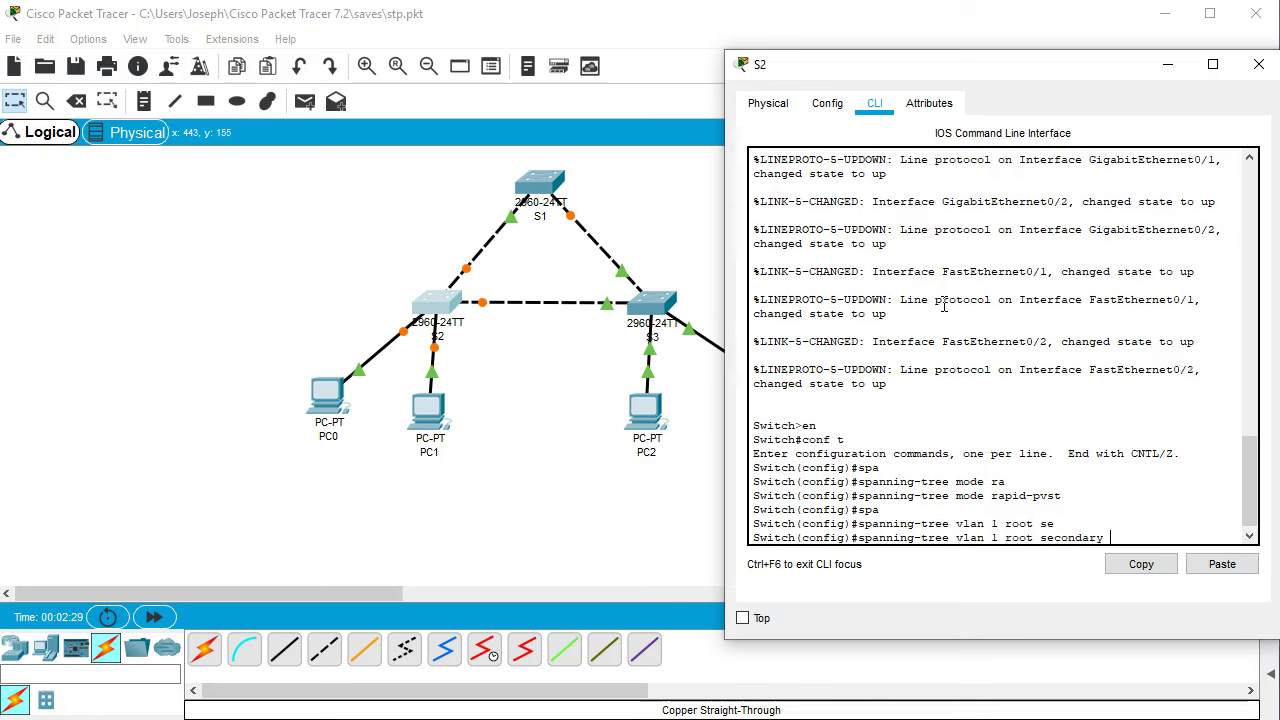
{"action": "key", "text": "Return"}
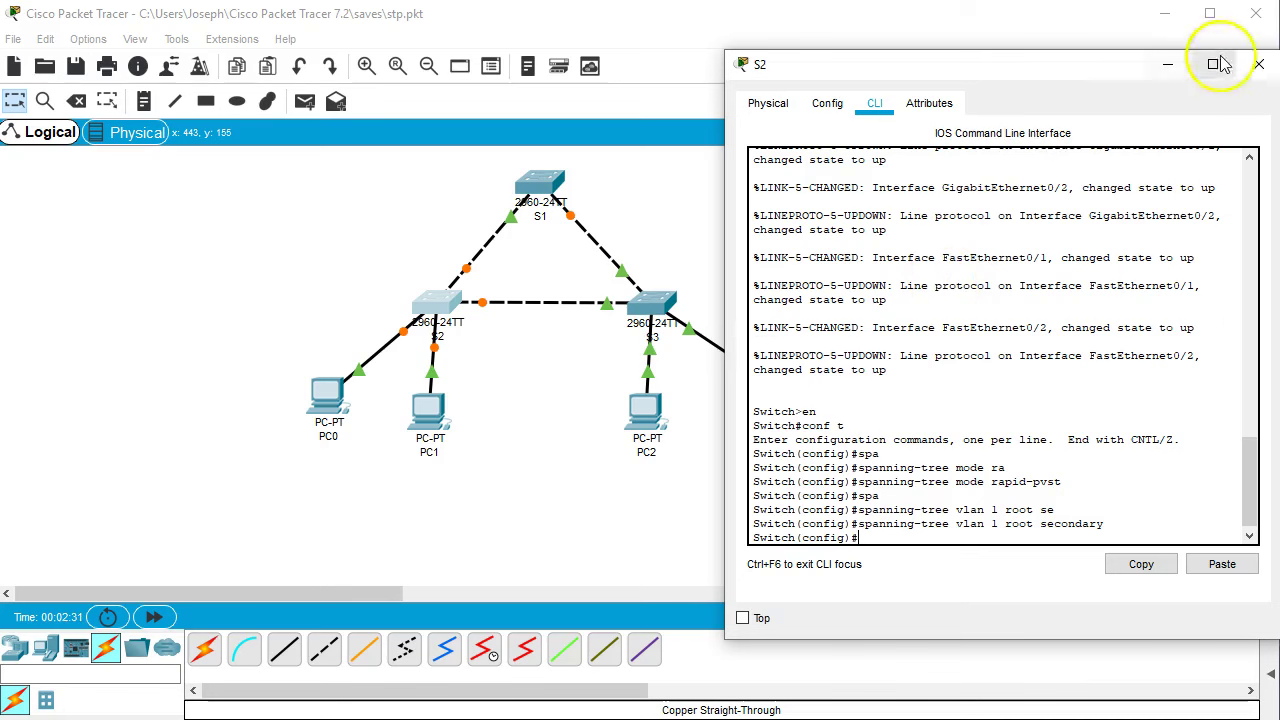
{"action": "left_click", "coordinate": [1258, 64]}
Open switch S3's CLI and enter global configuration mode with en and conf t
{"action": "left_click", "coordinate": [660, 303]}
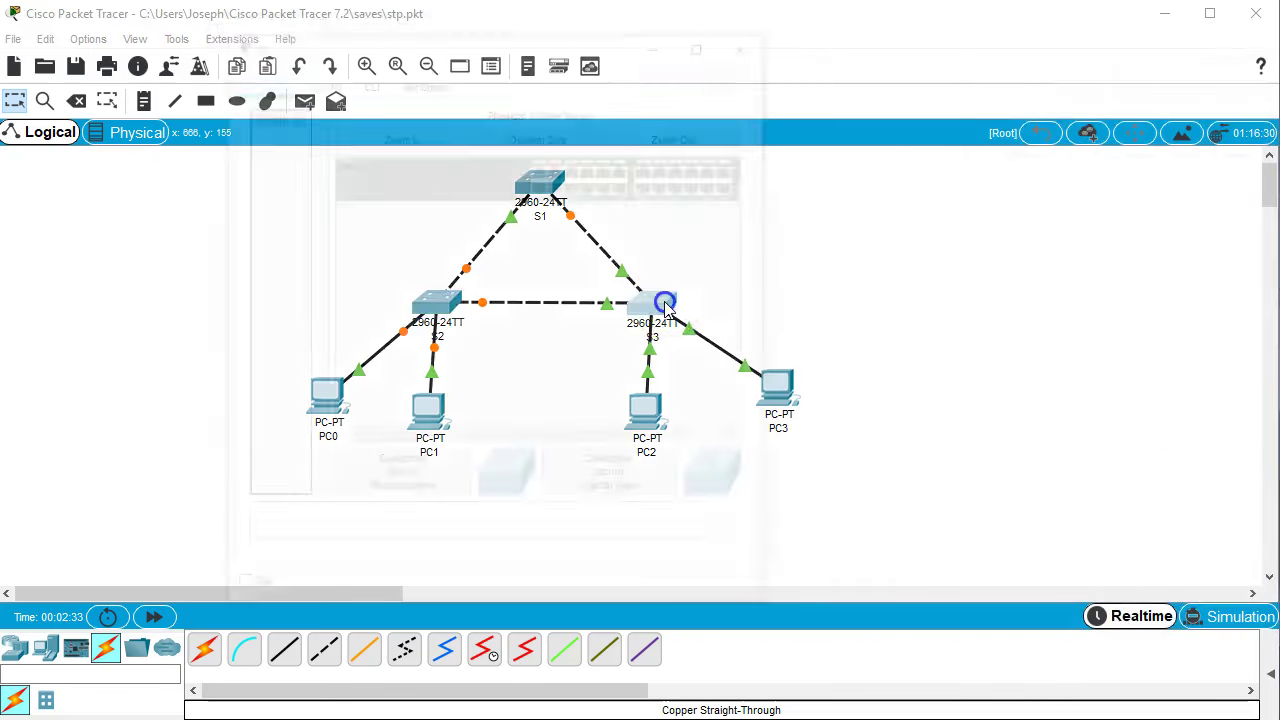
{"action": "left_click", "coordinate": [367, 77]}
{"action": "left_click_drag", "start_coordinate": [433, 55], "coordinate": [853, 71]}
{"action": "key", "text": "Return"}
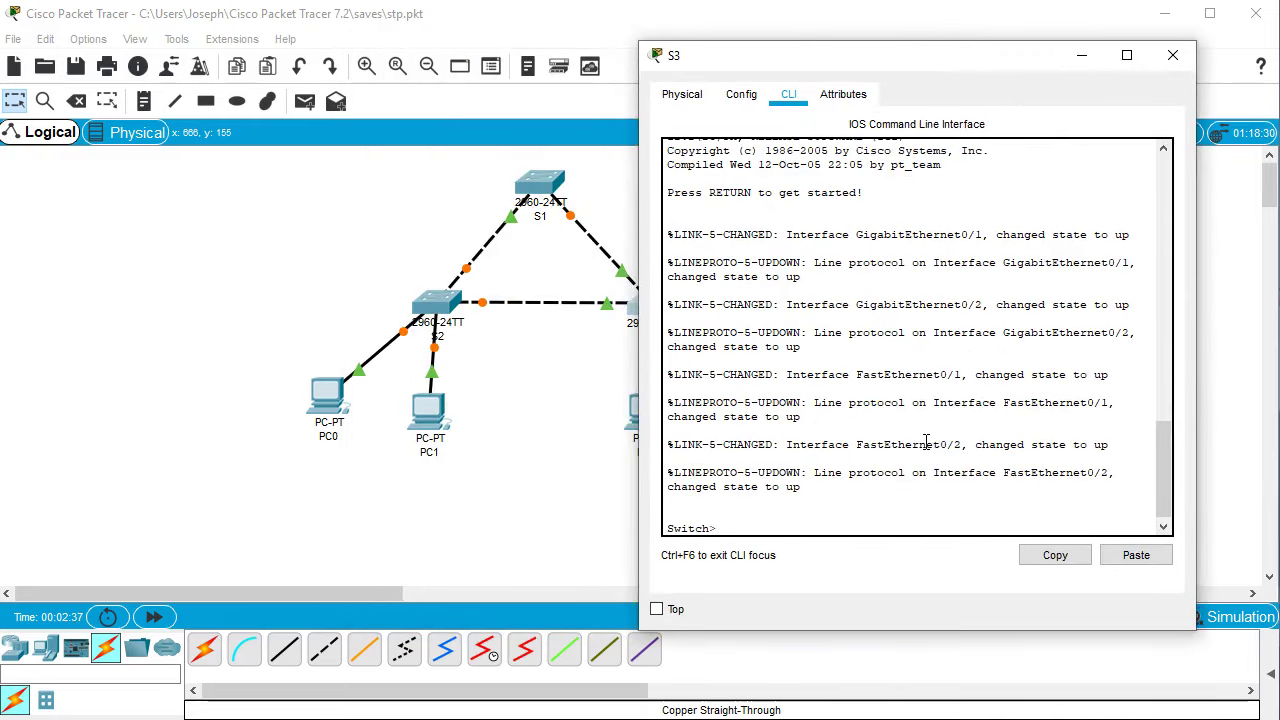
{"action": "type", "text": "en"}
{"action": "key", "text": "Return"}
{"action": "type", "text": "conf t"}
{"action": "key", "text": "Return"}
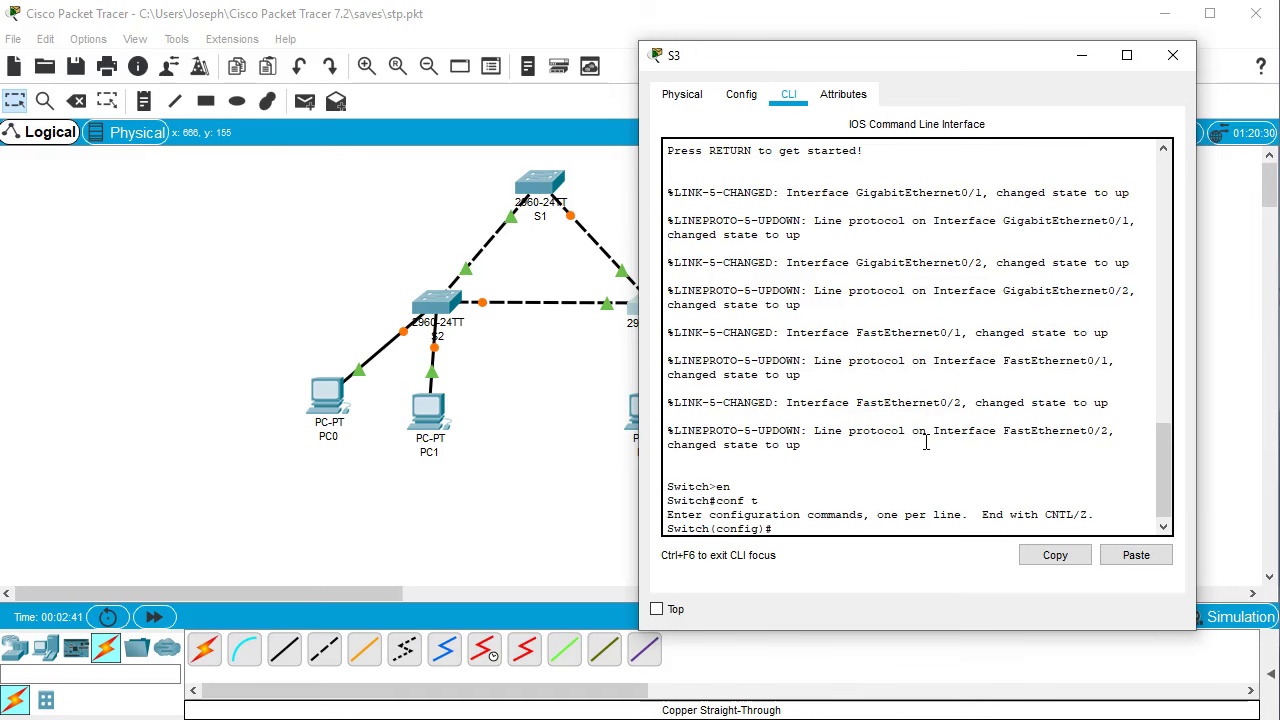
Set S3's spanning-tree mode to rapid-pvst
{"action": "type", "text": "spa"}
{"action": "key", "text": "Tab"}
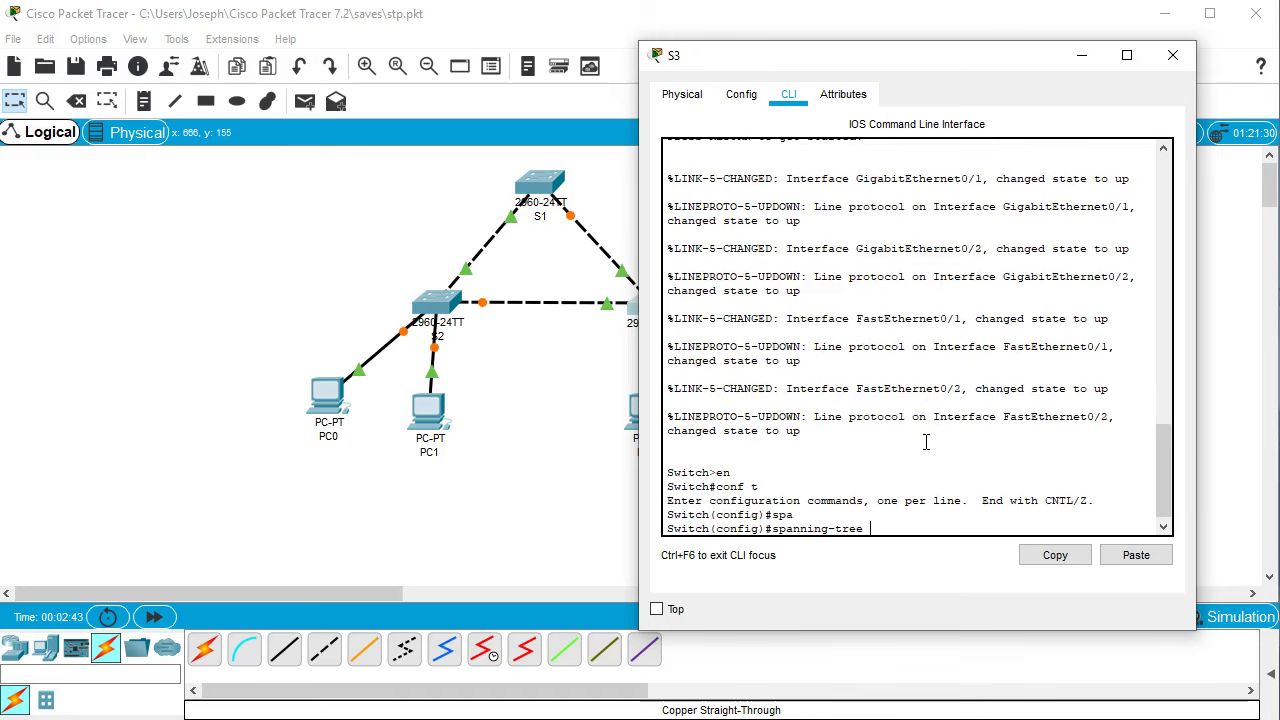
{"action": "type", "text": "ra"}
{"action": "key", "text": "Tab"}
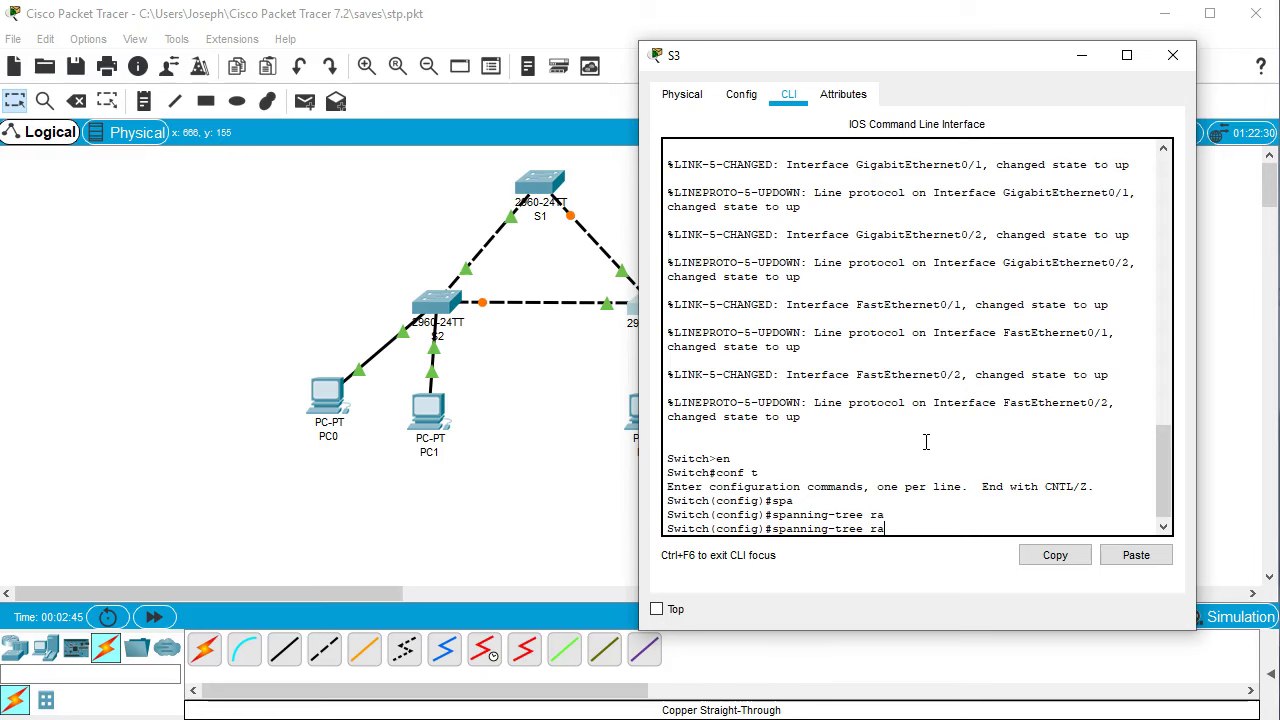
{"action": "type", "text": "p"}
{"action": "key", "text": "Tab"}
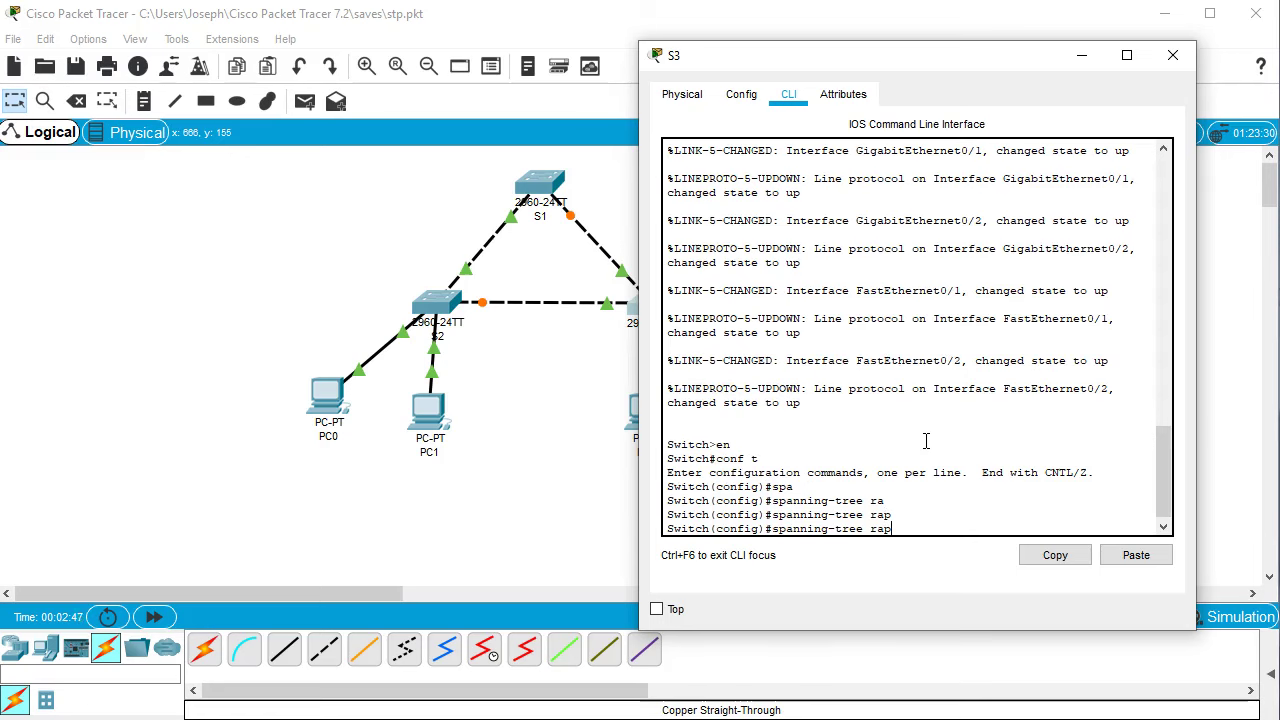
{"action": "key", "text": "BackSpace"}
{"action": "key", "text": "BackSpace"}
{"action": "key", "text": "BackSpace"}
{"action": "type", "text": "mod"}
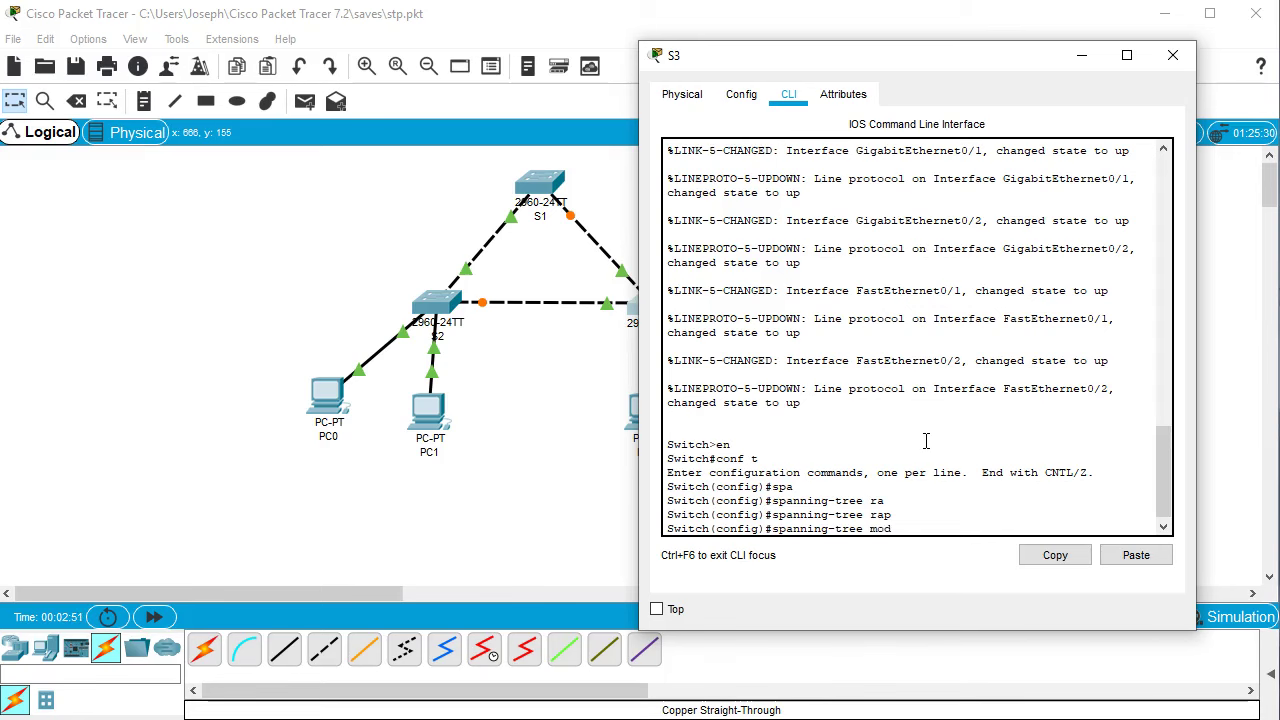
{"action": "key", "text": "Tab"}
{"action": "type", "text": "ra"}
{"action": "key", "text": "Tab"}
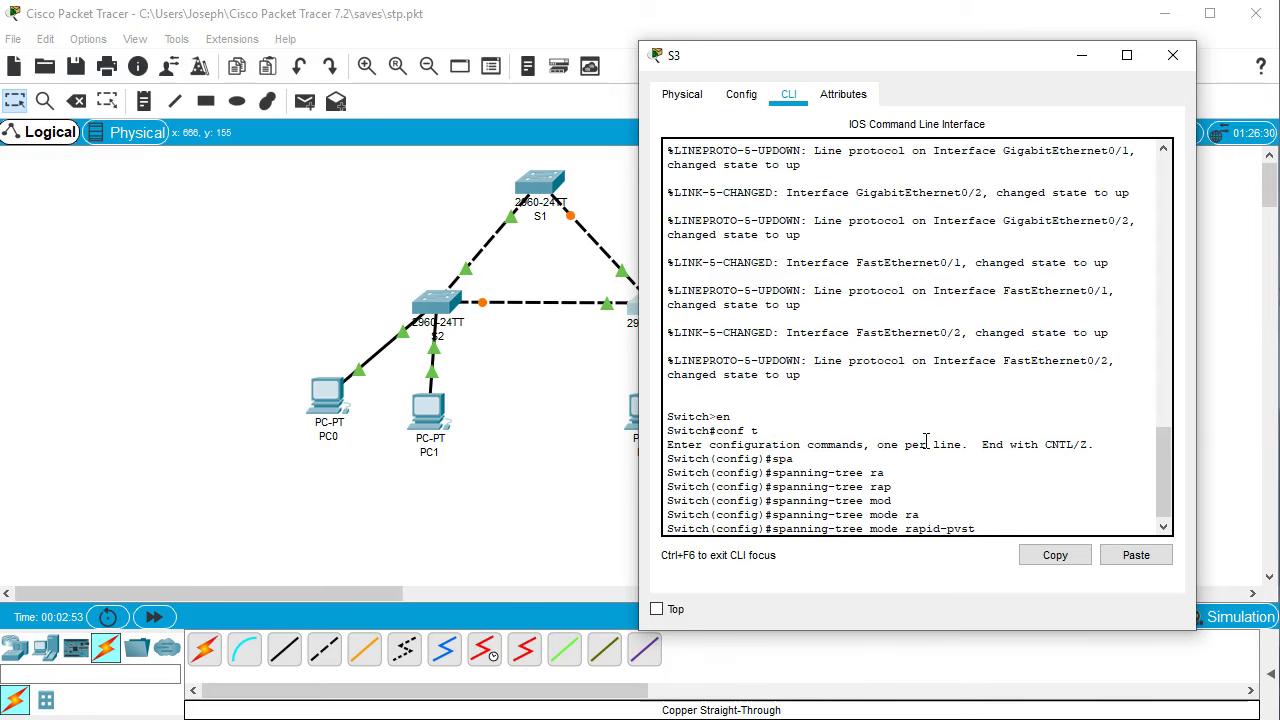
{"action": "key", "text": "Return"}
Make S3 the secondary root for VLAN 1, close its window, and fast-forward time
{"action": "type", "text": "span"}
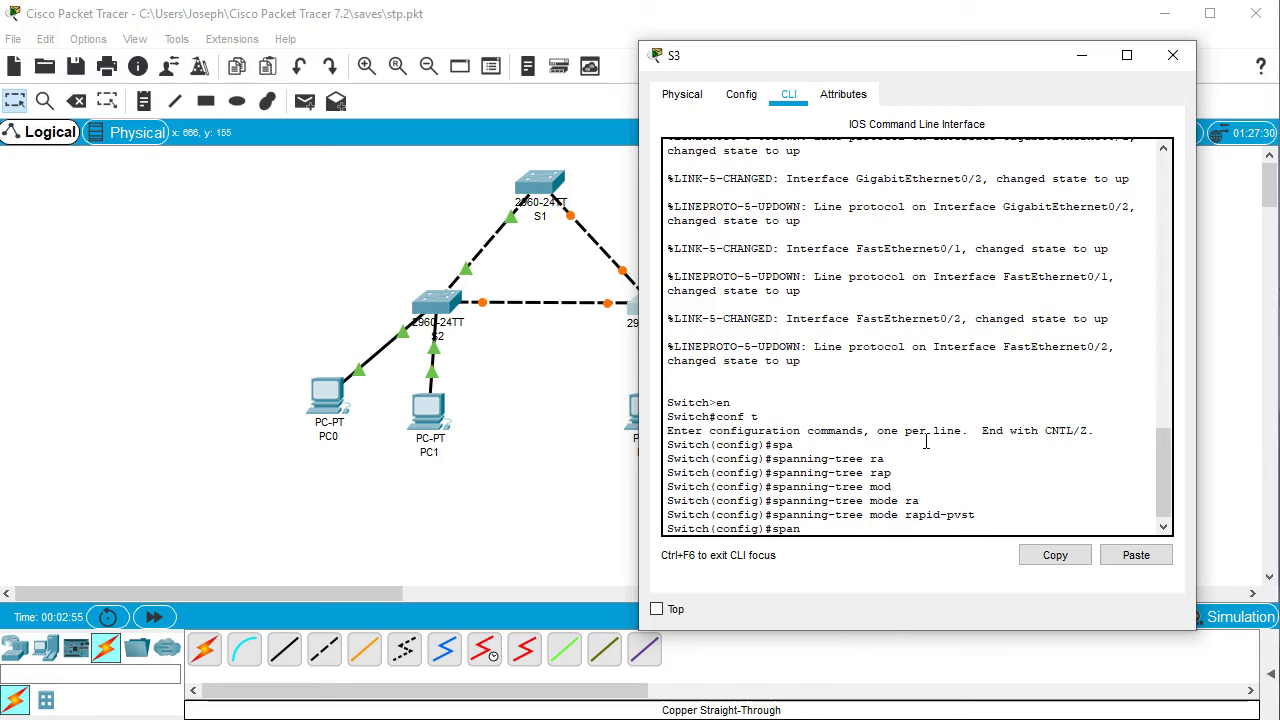
{"action": "key", "text": "Tab"}
{"action": "type", "text": "vlan 1"}
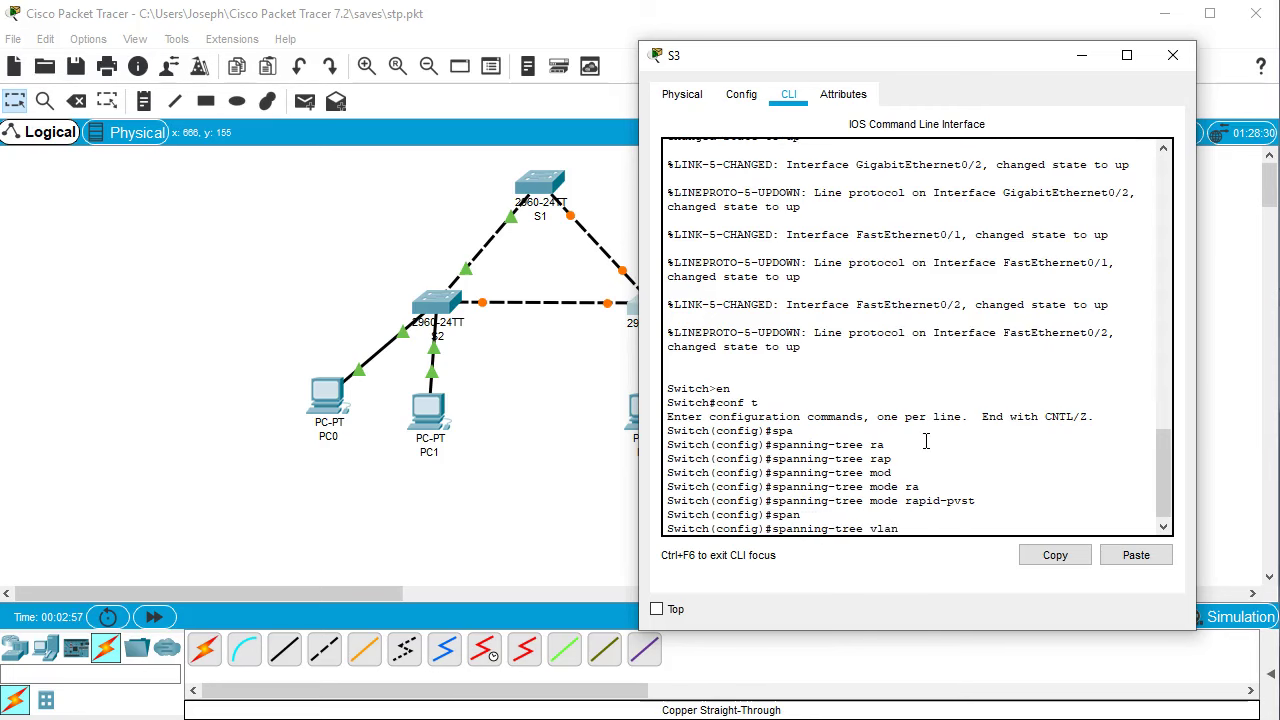
{"action": "key", "text": "Tab"}
{"action": "type", "text": "root sec"}
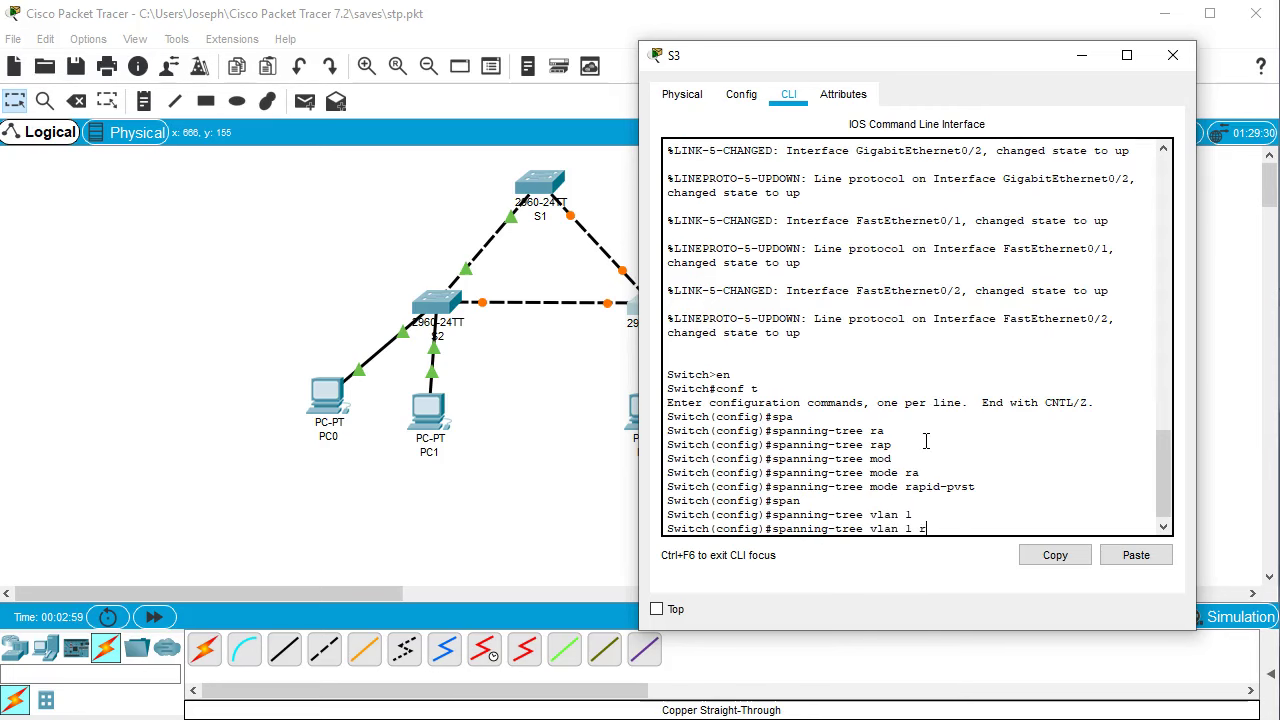
{"action": "key", "text": "Tab"}
{"action": "key", "text": "Return"}
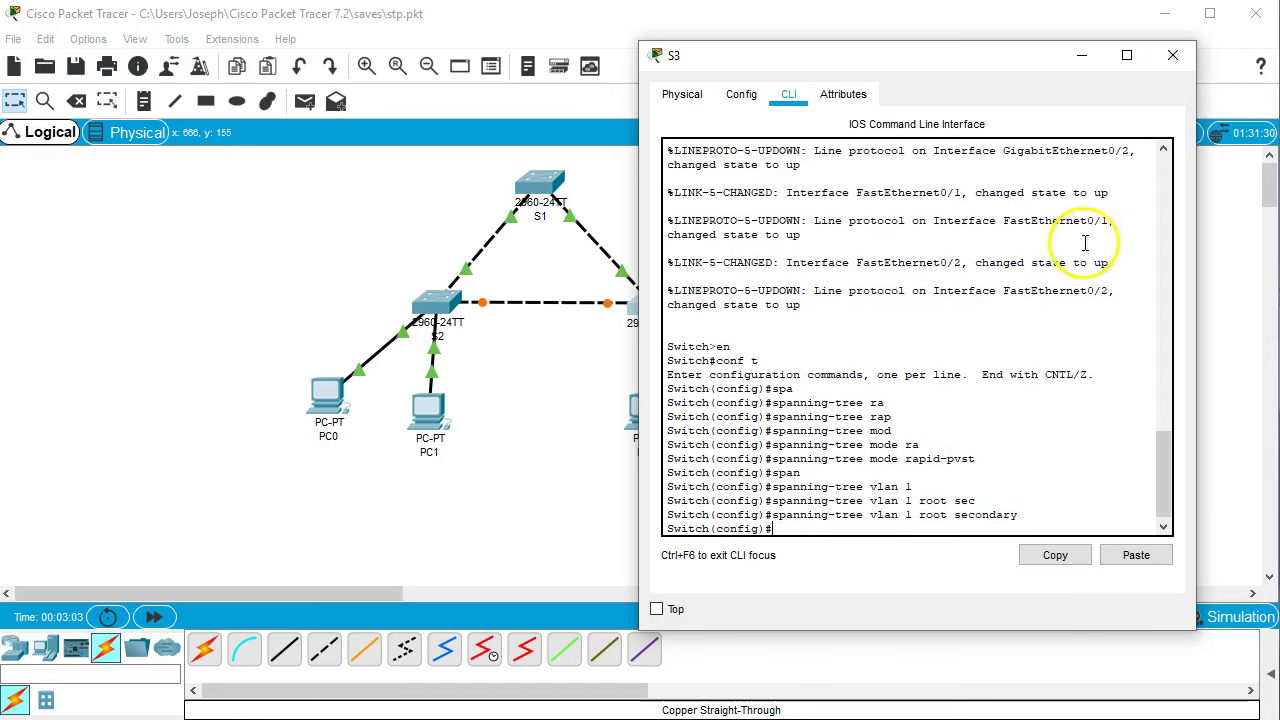
{"action": "left_click", "coordinate": [1173, 58]}
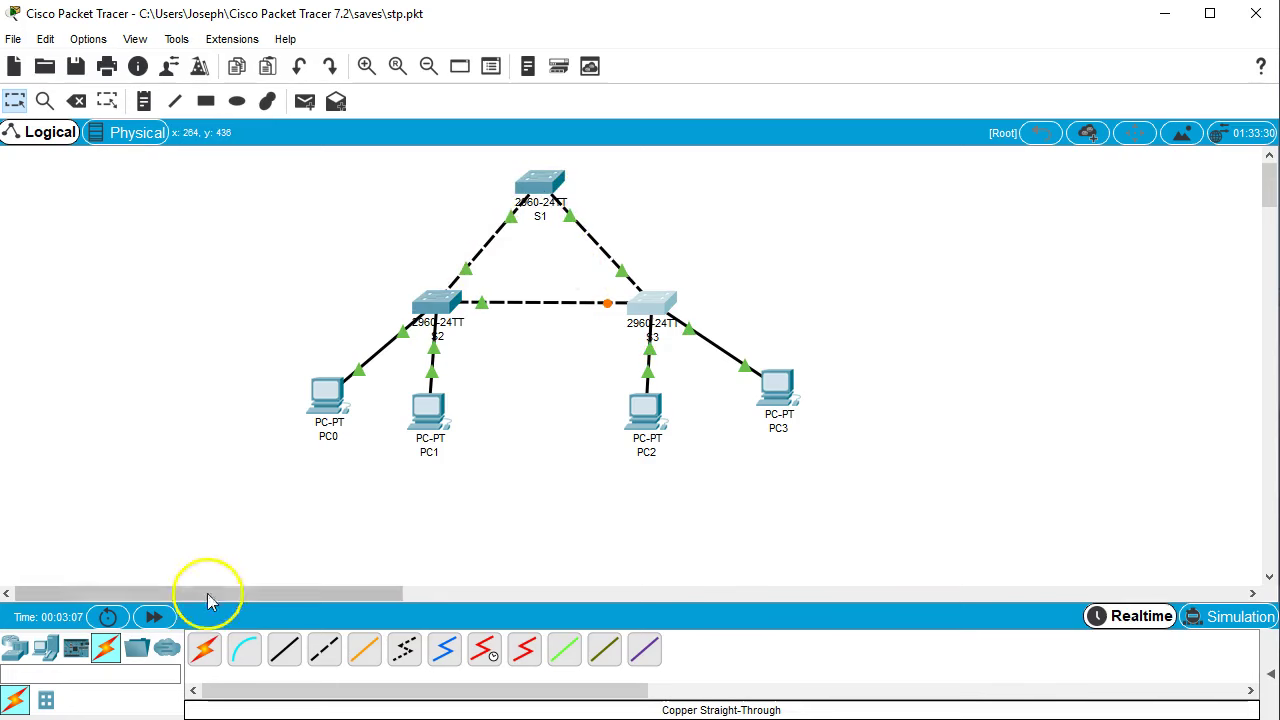
{"action": "left_click", "coordinate": [152, 616]}
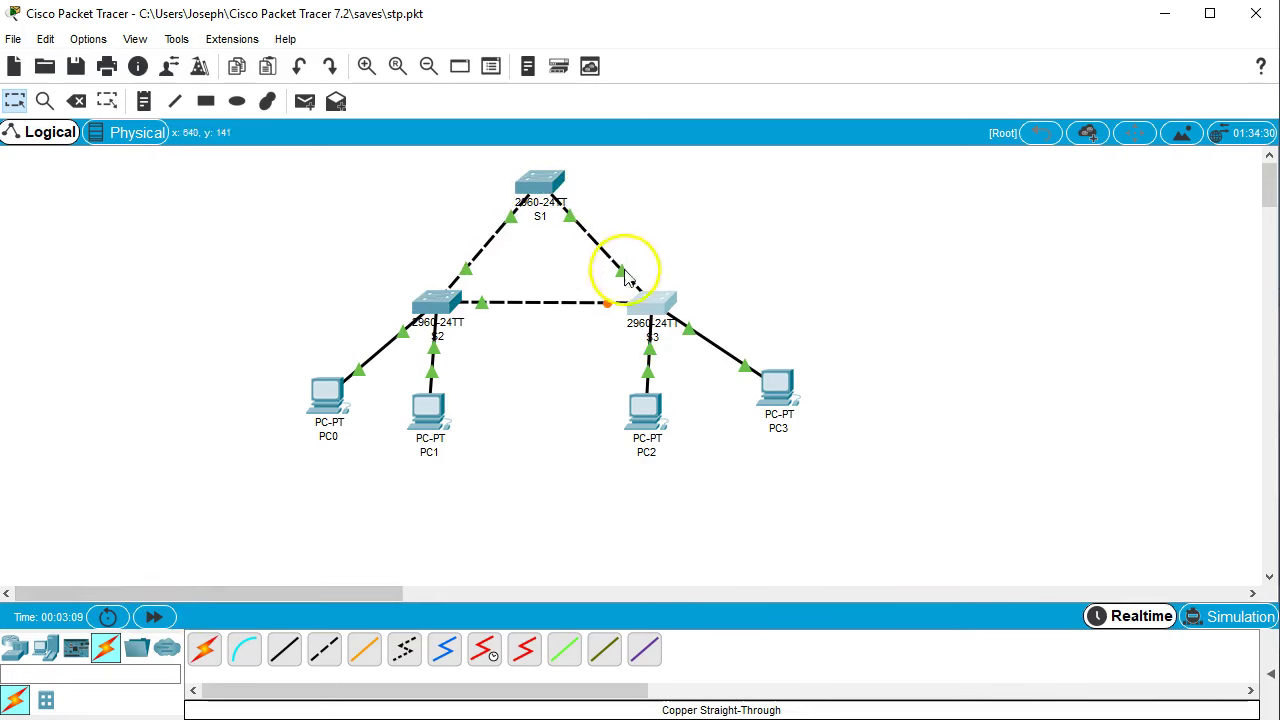
Open S1's console and exit configuration mode
{"action": "mouse_move", "coordinate": [541, 192]}
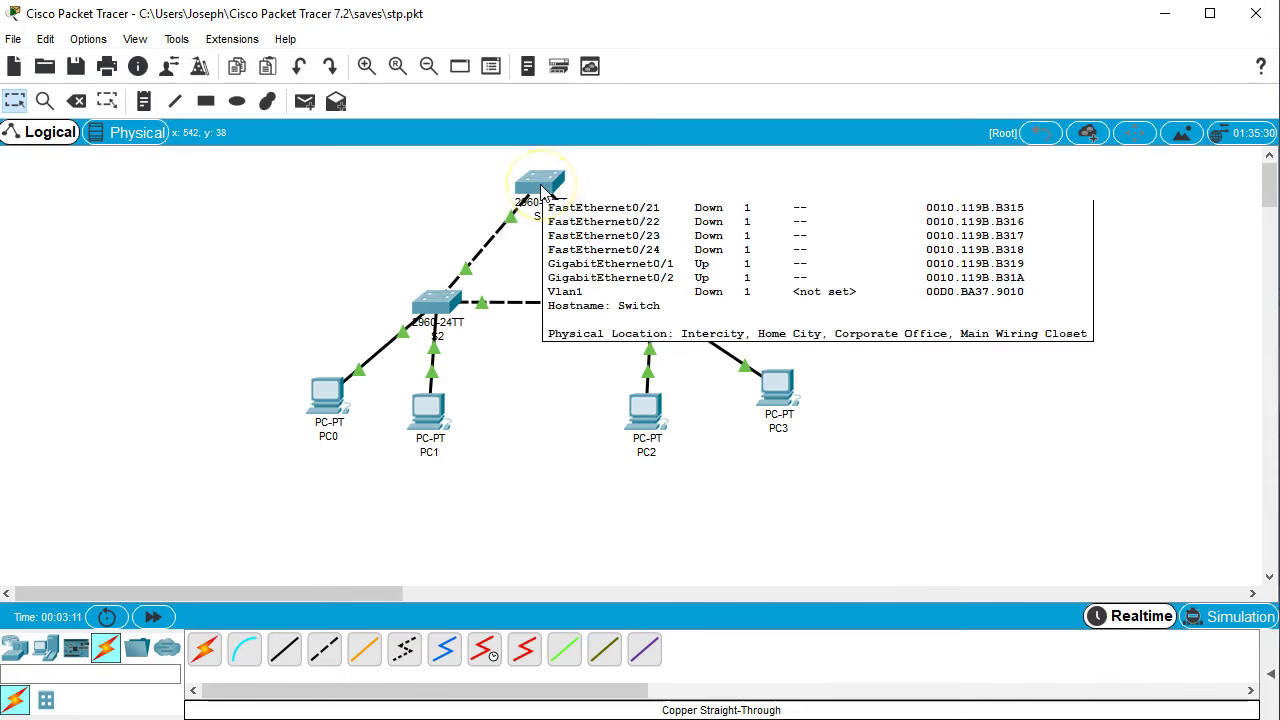
{"action": "left_click", "coordinate": [541, 192]}
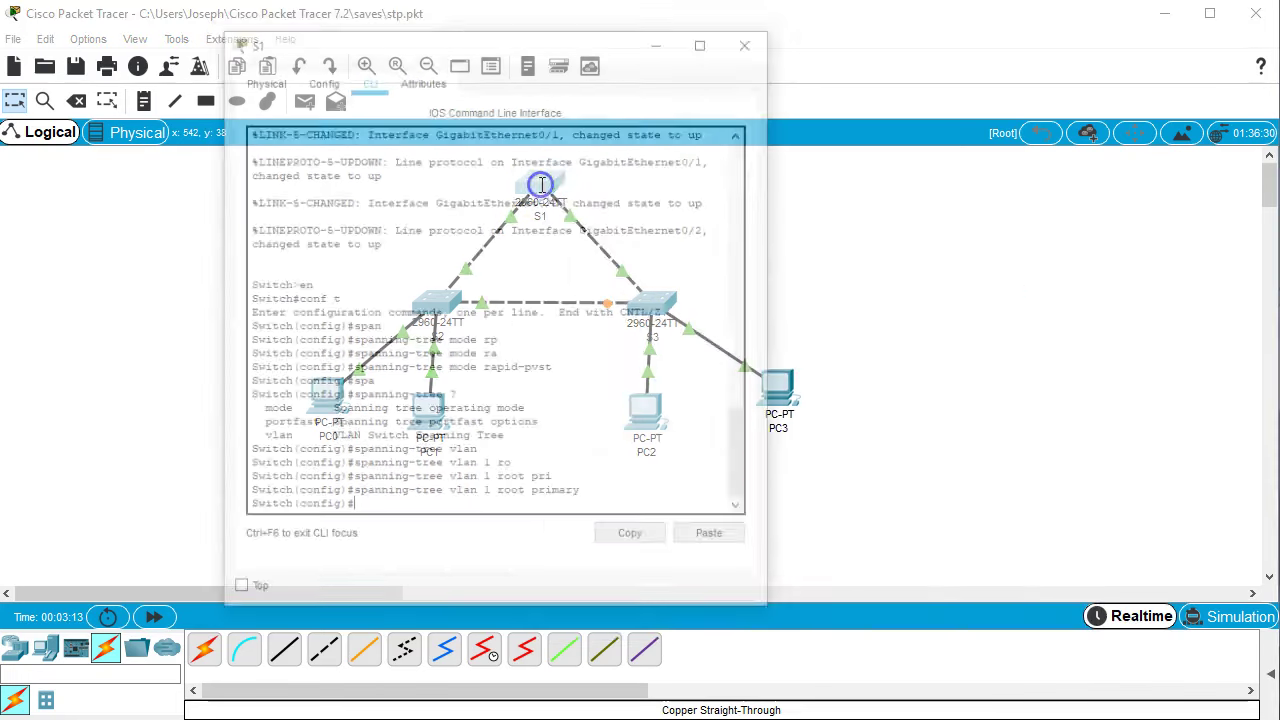
{"action": "left_click_drag", "start_coordinate": [491, 37], "coordinate": [927, 68]}
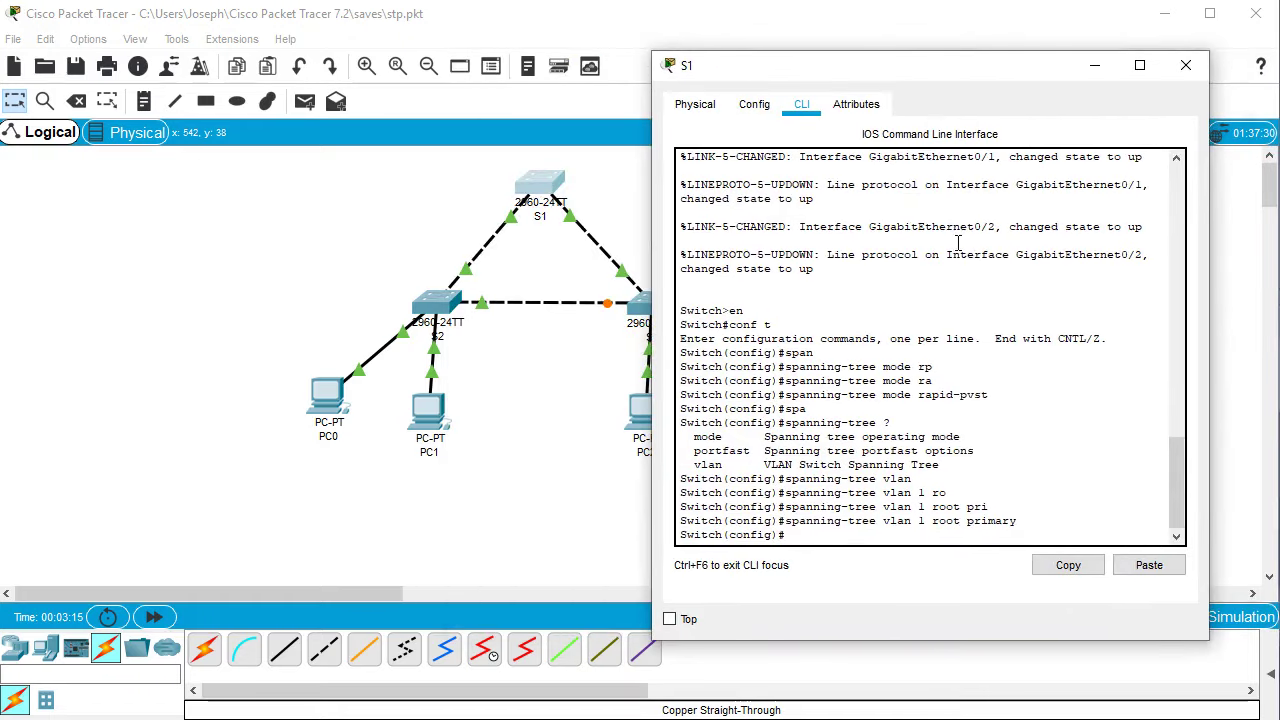
{"action": "type", "text": "e"}
{"action": "type", "text": "i"}
{"action": "key", "text": "BackSpace"}
{"action": "type", "text": "xit"}
{"action": "key", "text": "Return"}
{"action": "key", "text": "Return"}
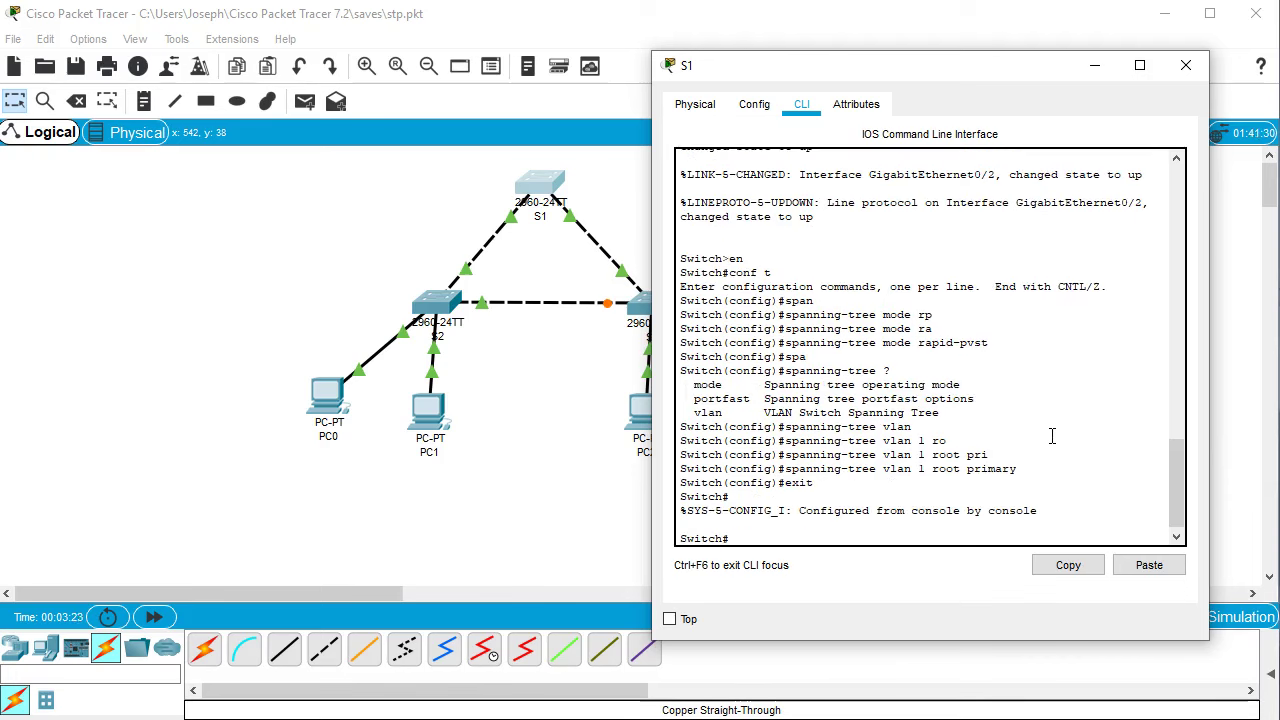
Run show spanning-tree on S1 and highlight the 'This bridge is the root' line
{"action": "type", "text": "show spa"}
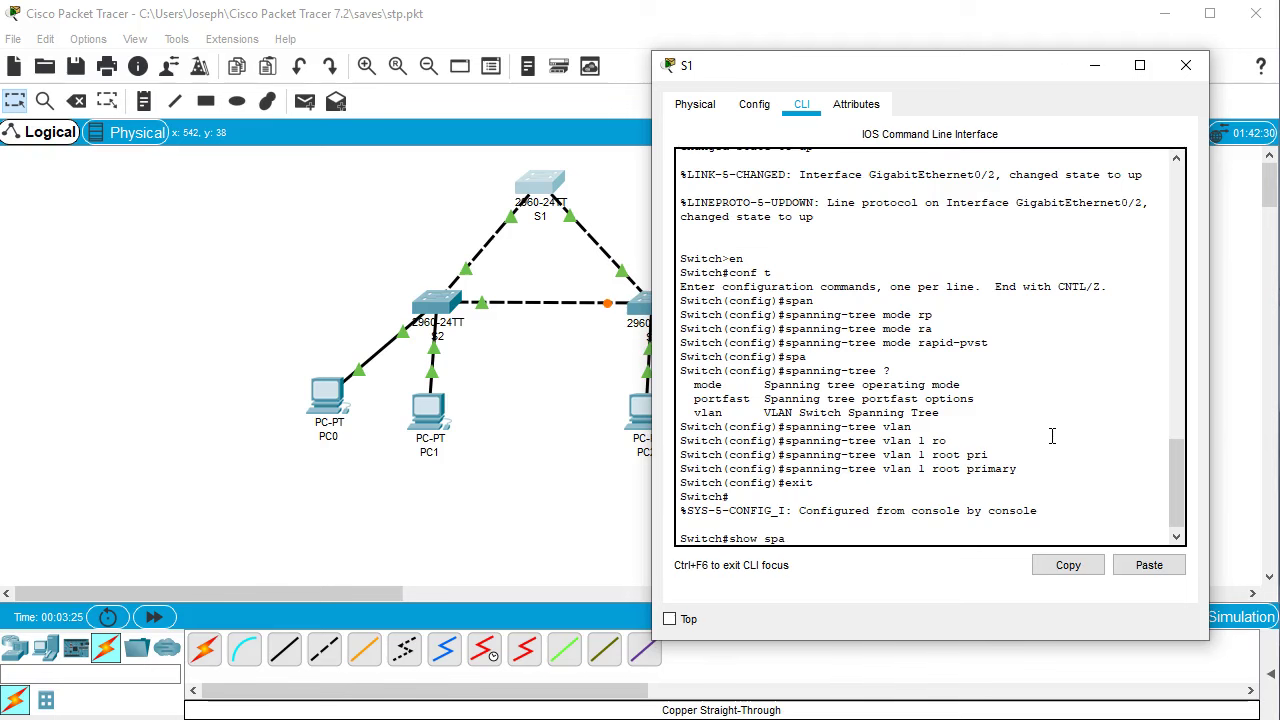
{"action": "type", "text": "n"}
{"action": "key", "text": "Tab"}
{"action": "key", "text": "Return"}
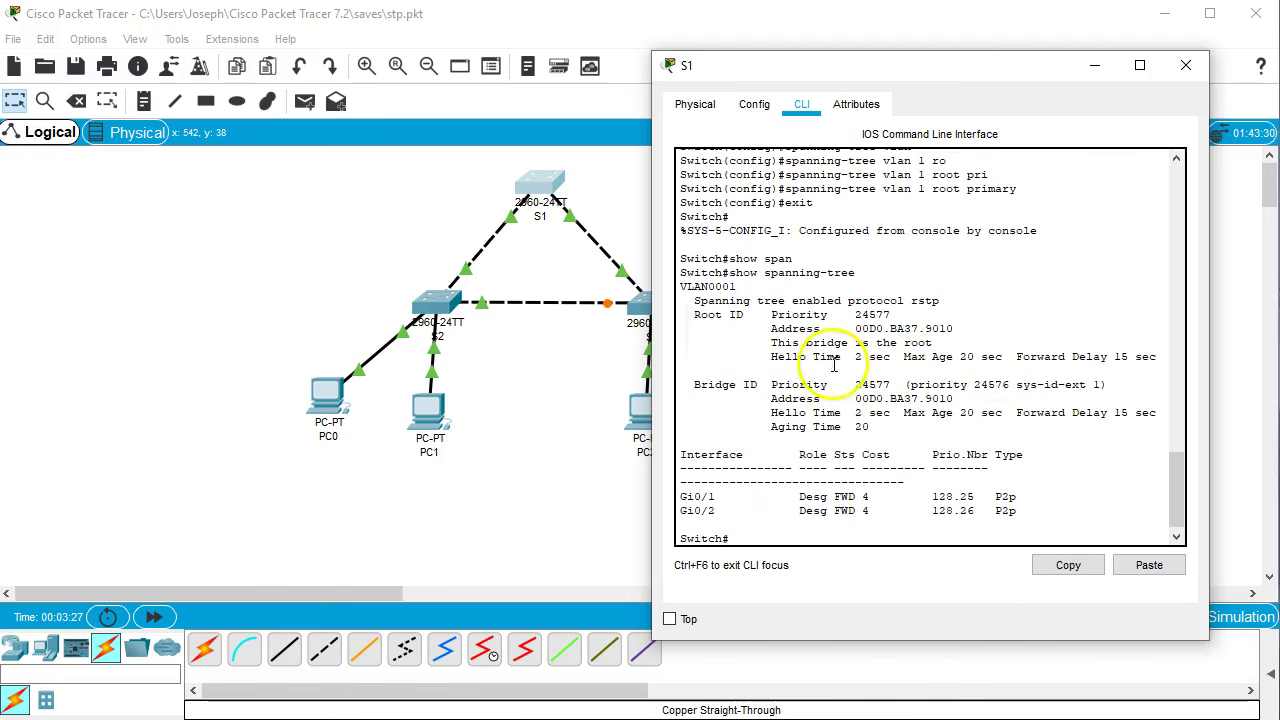
{"action": "left_click_drag", "start_coordinate": [771, 342], "coordinate": [967, 337]}
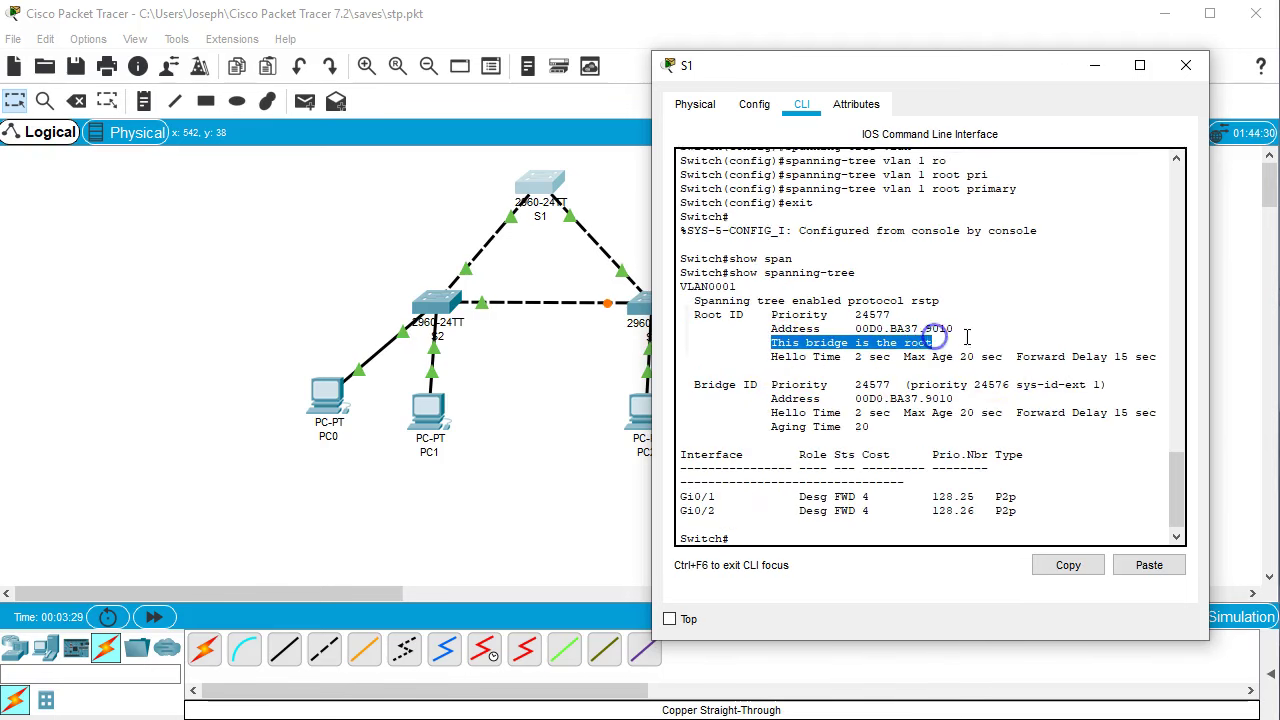
{"action": "left_click", "coordinate": [968, 337]}
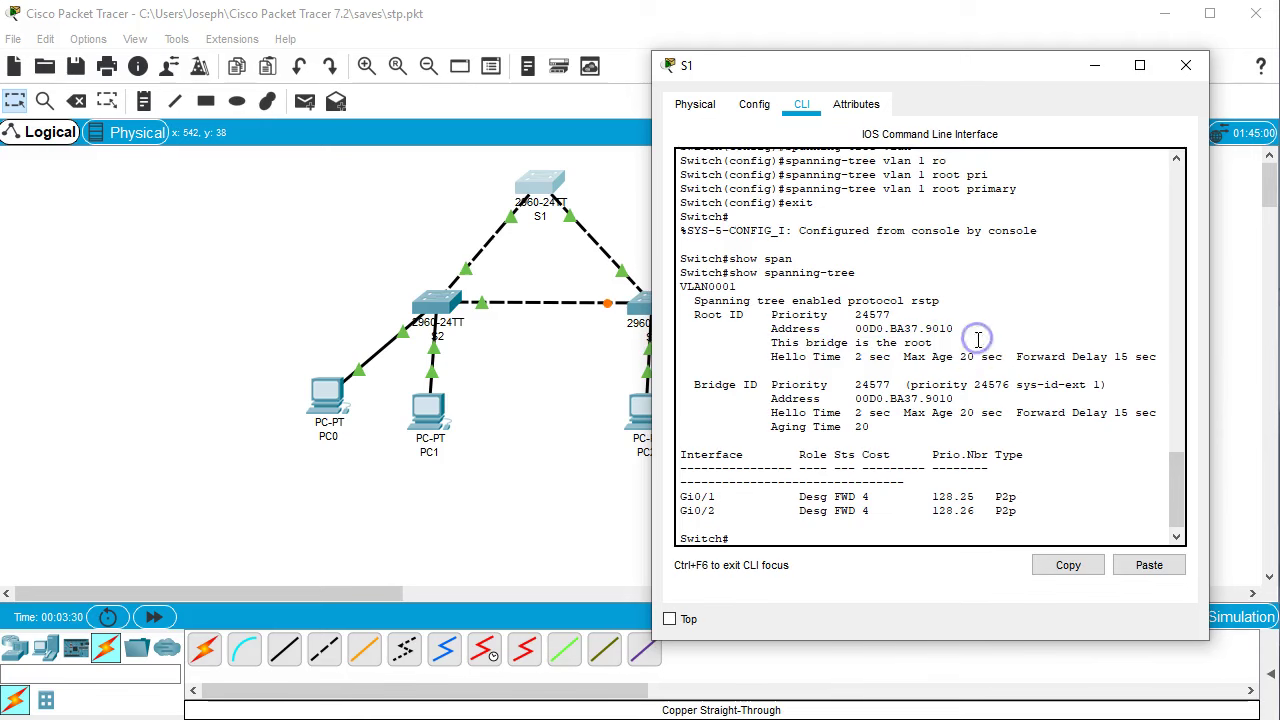
Close S1's console window and return to the Logical workspace topology
{"action": "left_click", "coordinate": [1192, 80]}
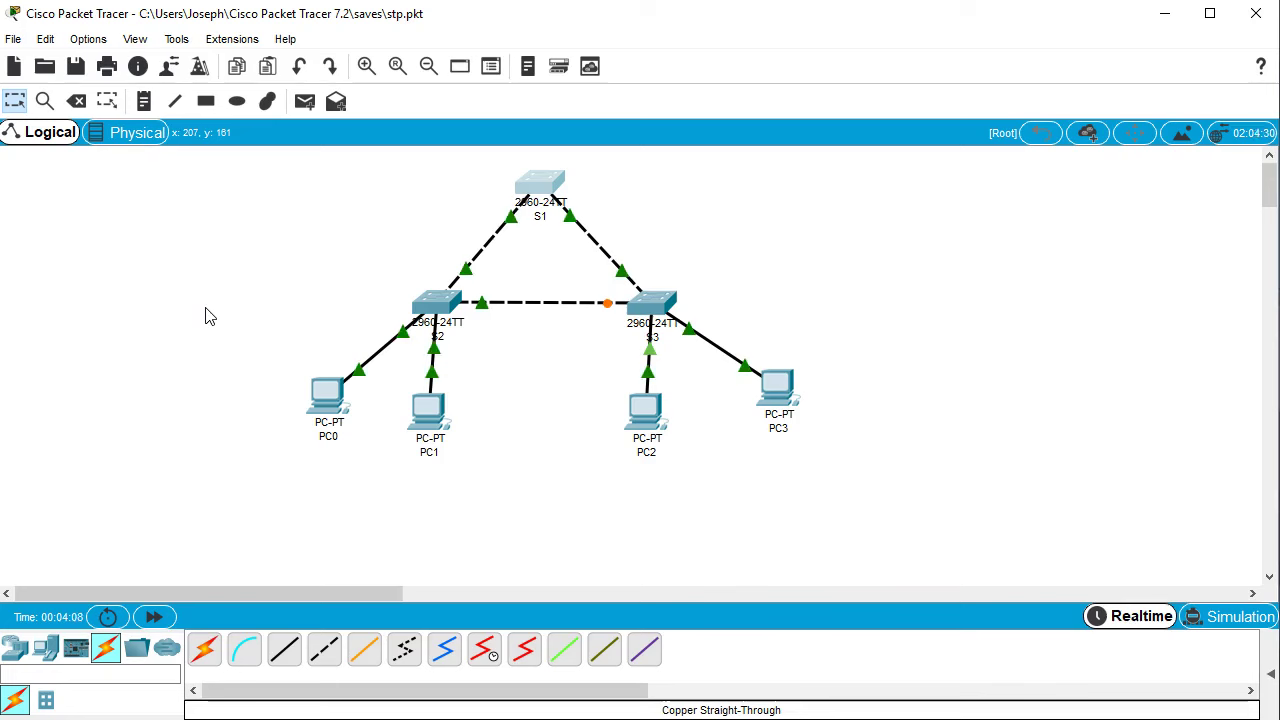
{"action": "left_click", "coordinate": [237, 335]}
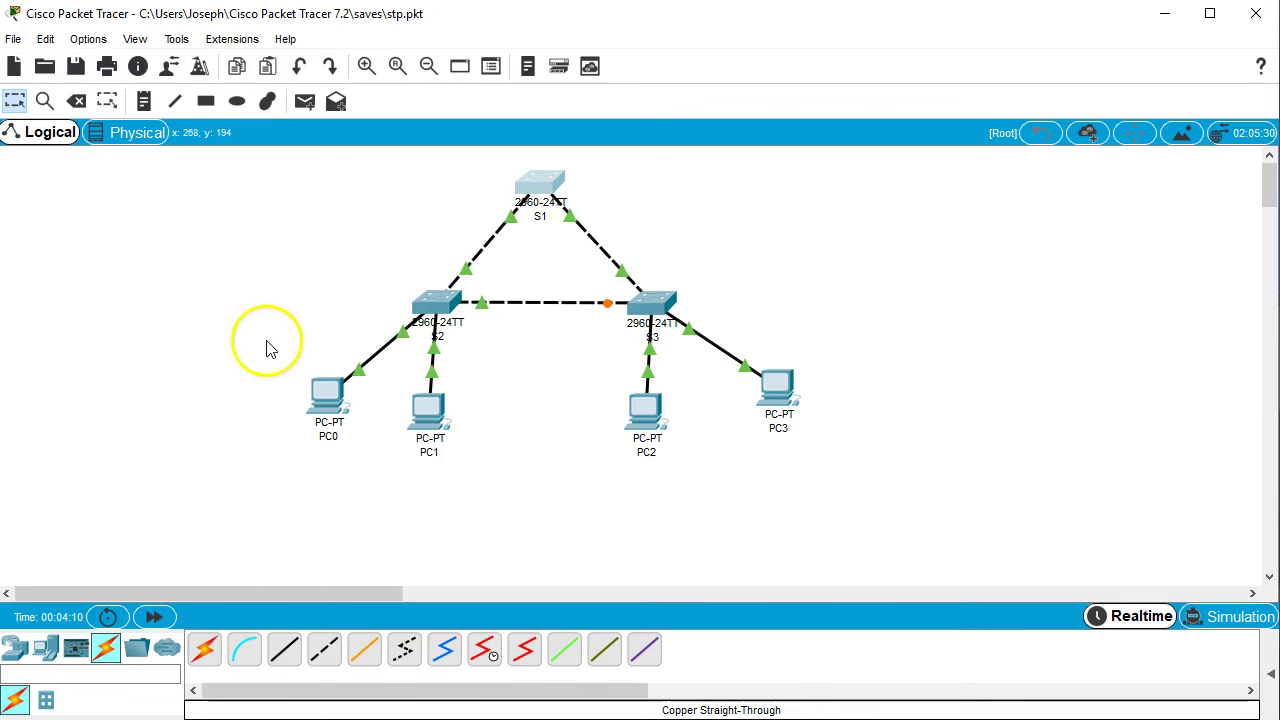
{"action": "left_click", "coordinate": [436, 302]}
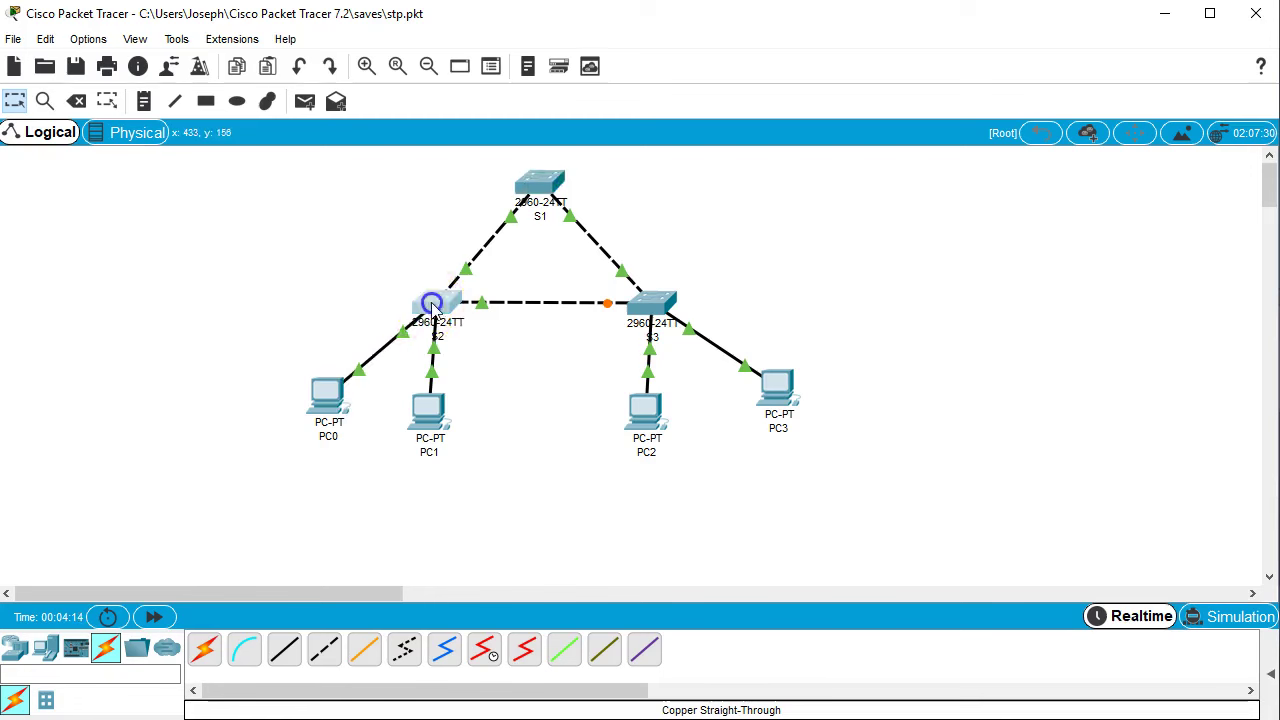
{"action": "left_click_drag", "start_coordinate": [418, 48], "coordinate": [825, 58]}
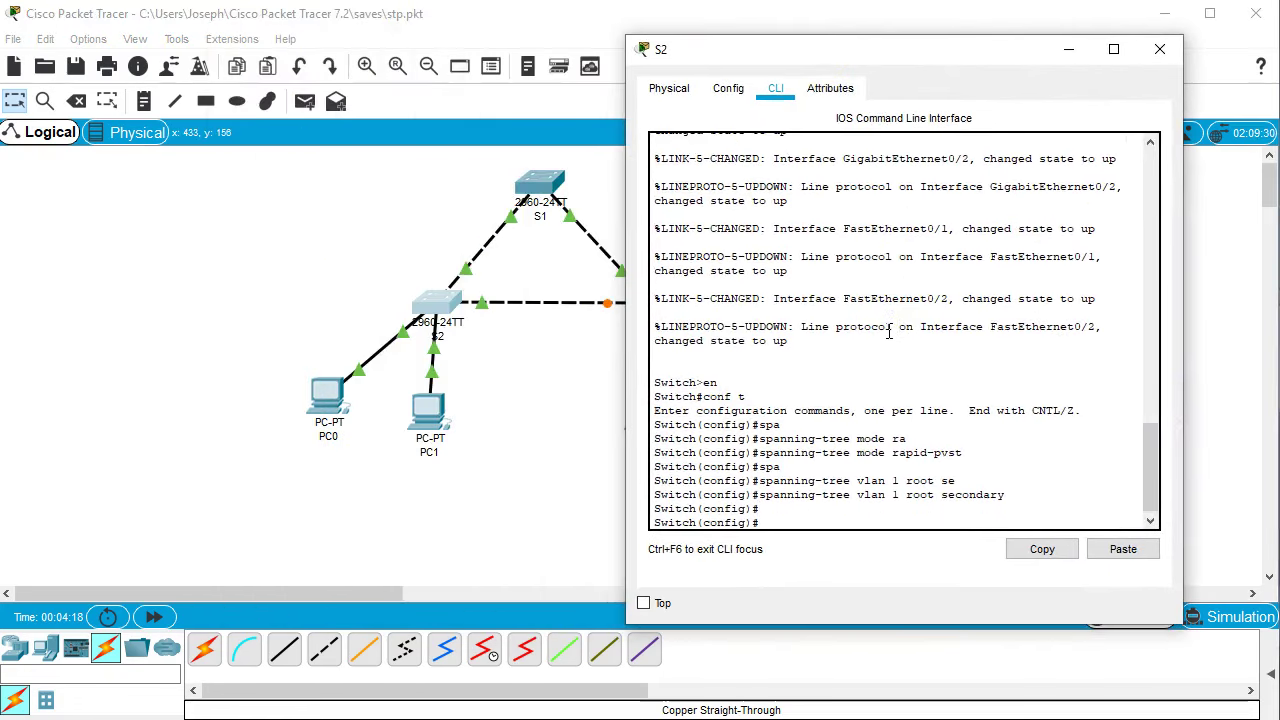
{"action": "key", "text": "Return"}
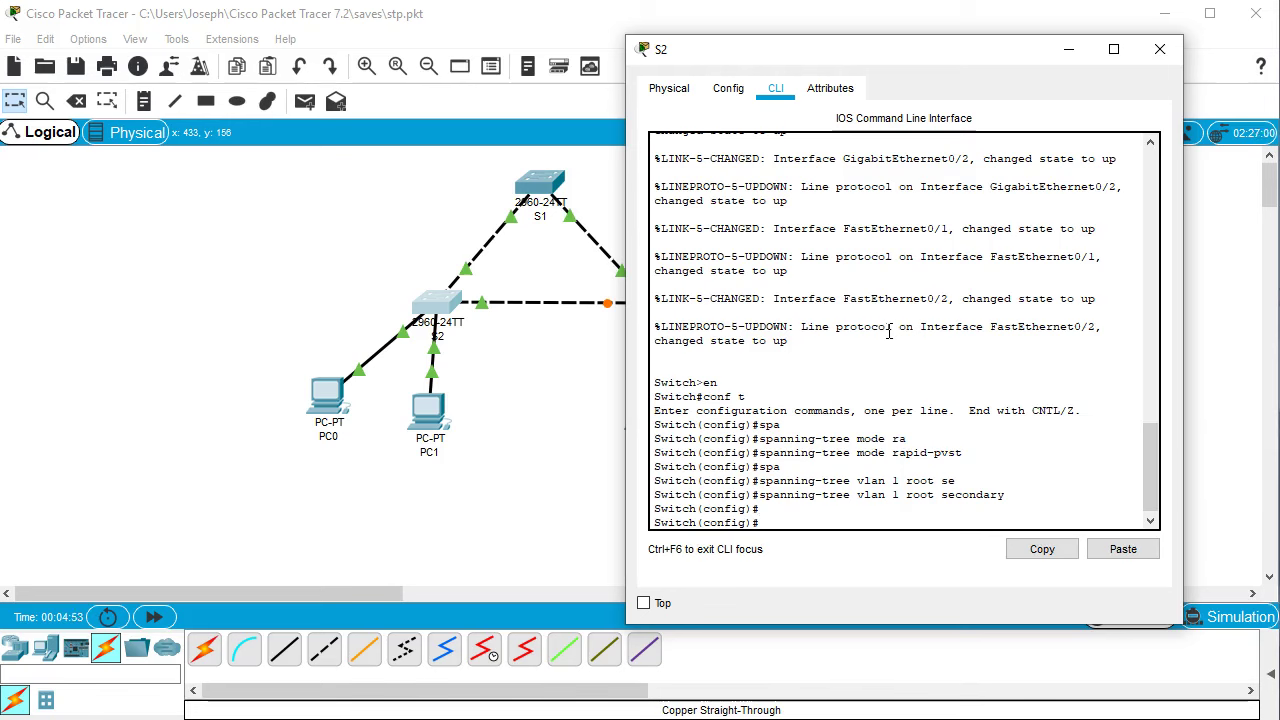
Select S2's ports with int range fa0/1-24 and set them to switchport mode access
{"action": "type", "text": "int fa0/1-24"}
{"action": "key", "text": "Return"}
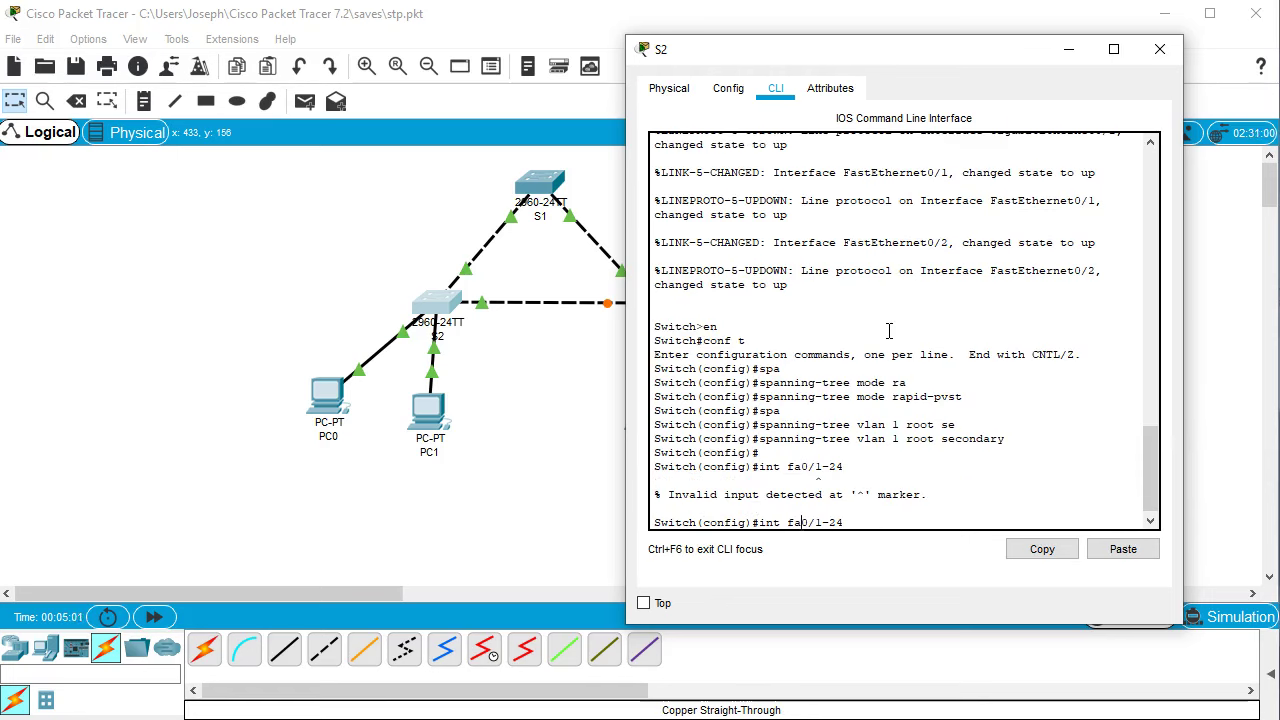
{"action": "key", "text": "Left"}
{"action": "key", "text": "Left"}
{"action": "key", "text": "Left"}
{"action": "key", "text": "Left"}
{"action": "key", "text": "Left"}
{"action": "key", "text": "Left"}
{"action": "key", "text": "Left"}
{"action": "key", "text": "Left"}
{"action": "type", "text": "range"}
{"action": "key", "text": "Return"}
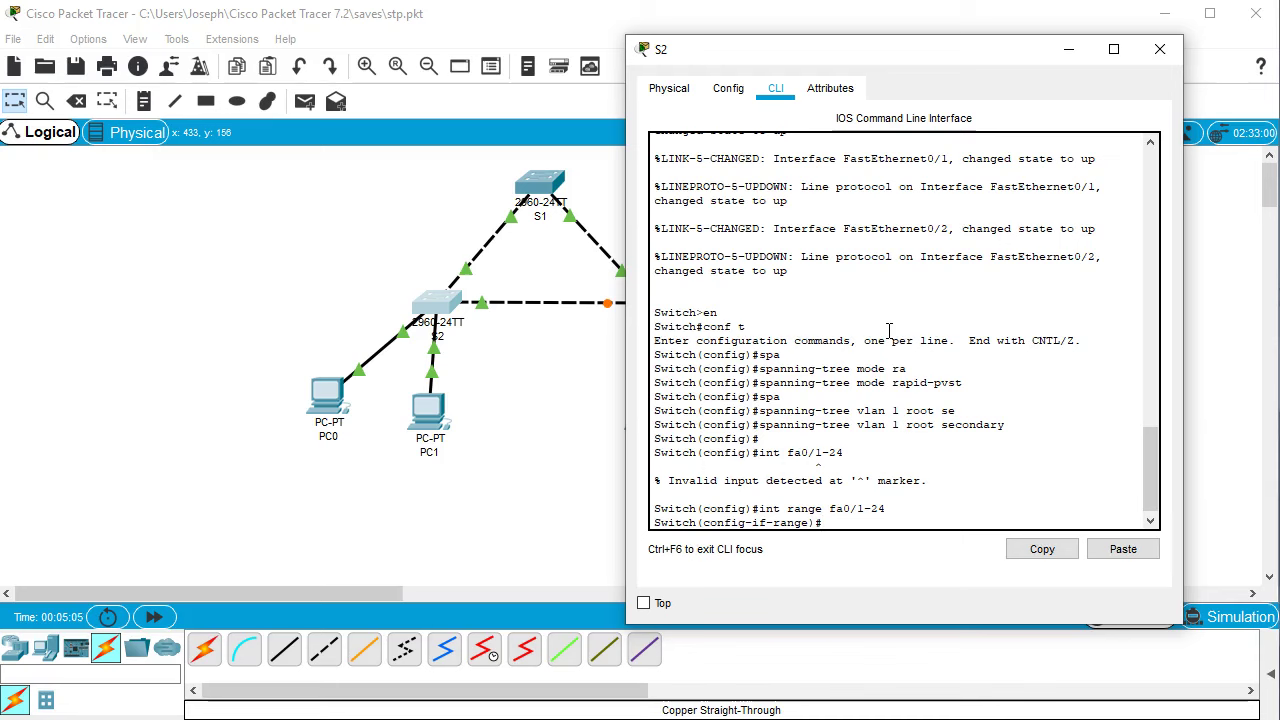
{"action": "type", "text": "sw"}
{"action": "key", "text": "Tab"}
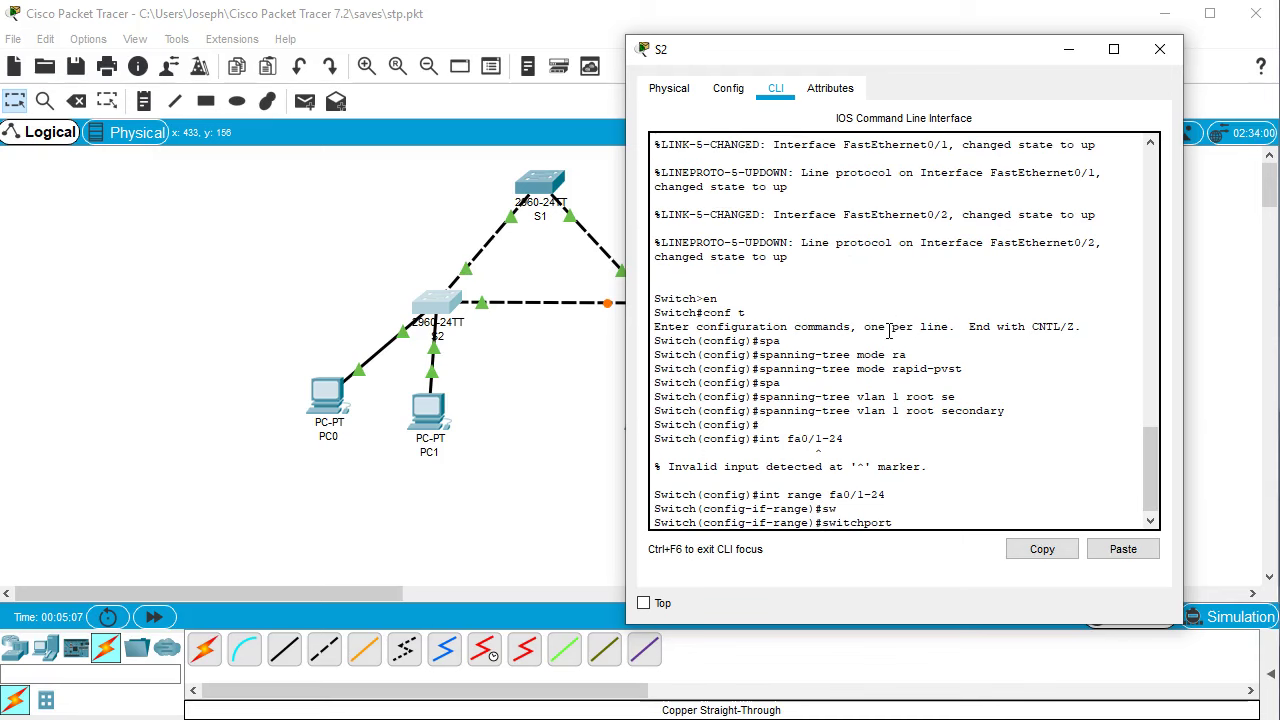
{"action": "type", "text": "mode acc"}
{"action": "key", "text": "Tab"}
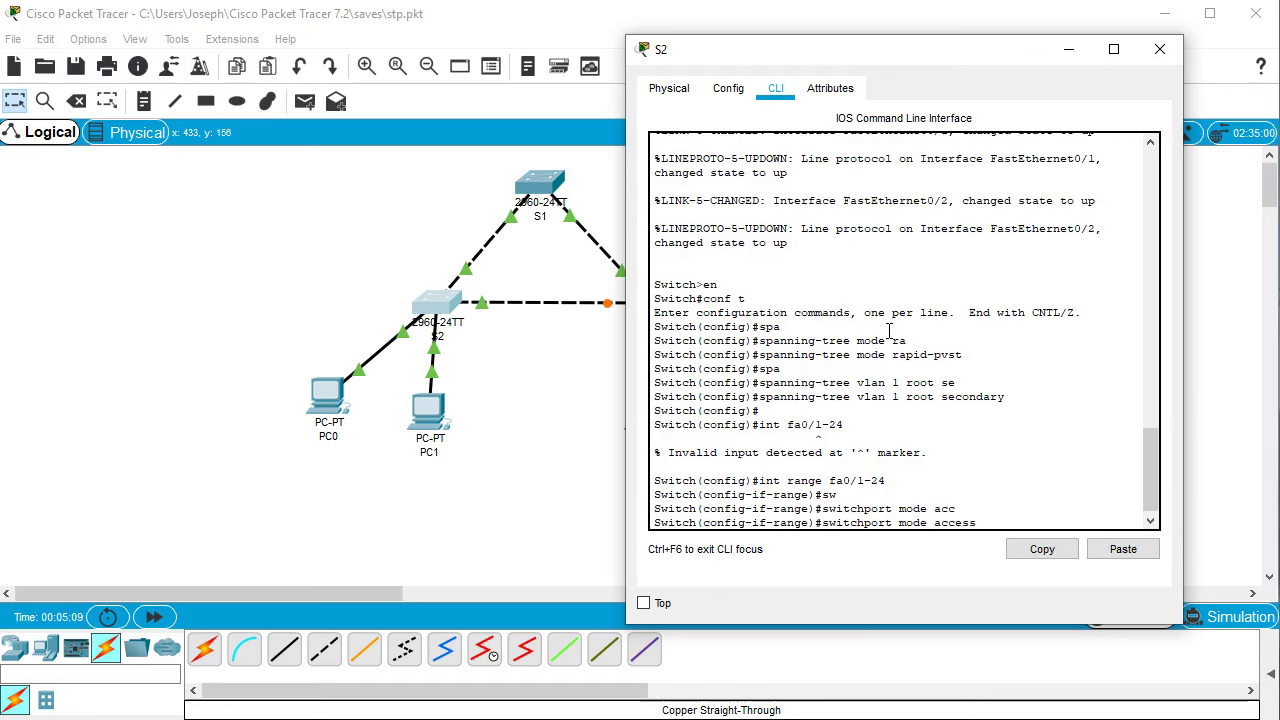
{"action": "key", "text": "Return"}
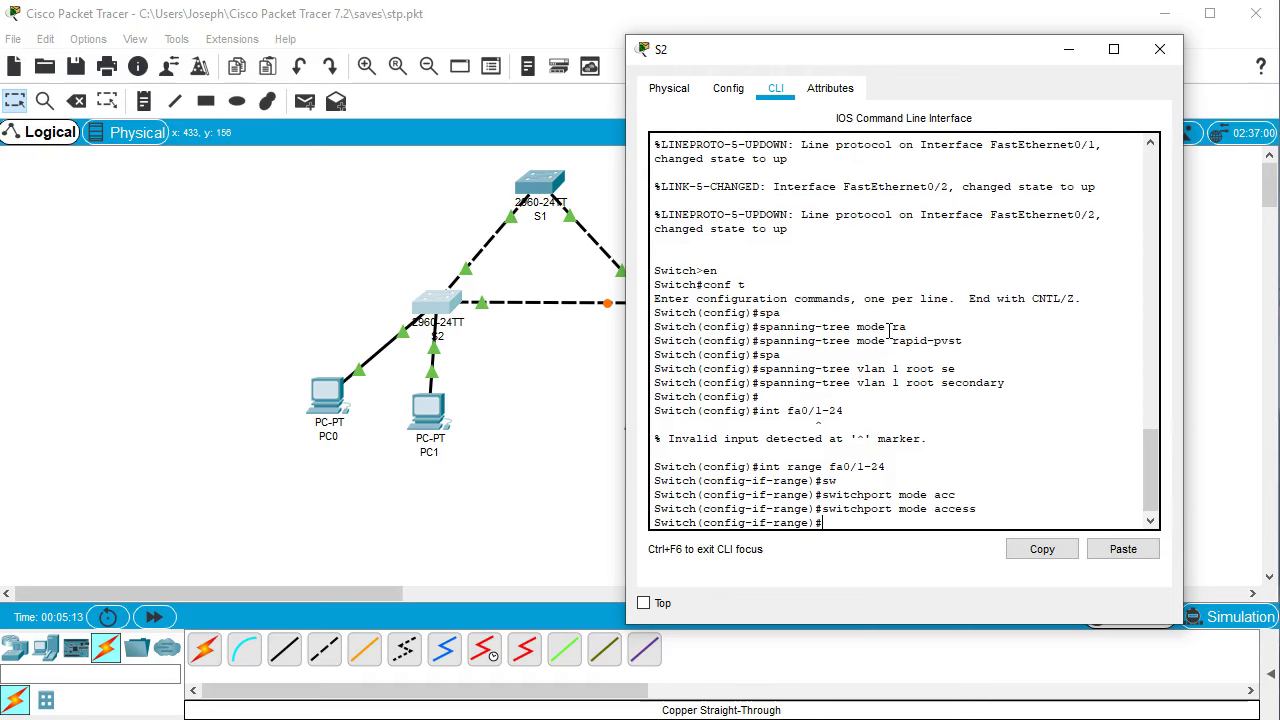
Enable spanning-tree portfast and bpduguard on S2's ports Fa0/1–24
{"action": "type", "text": "span"}
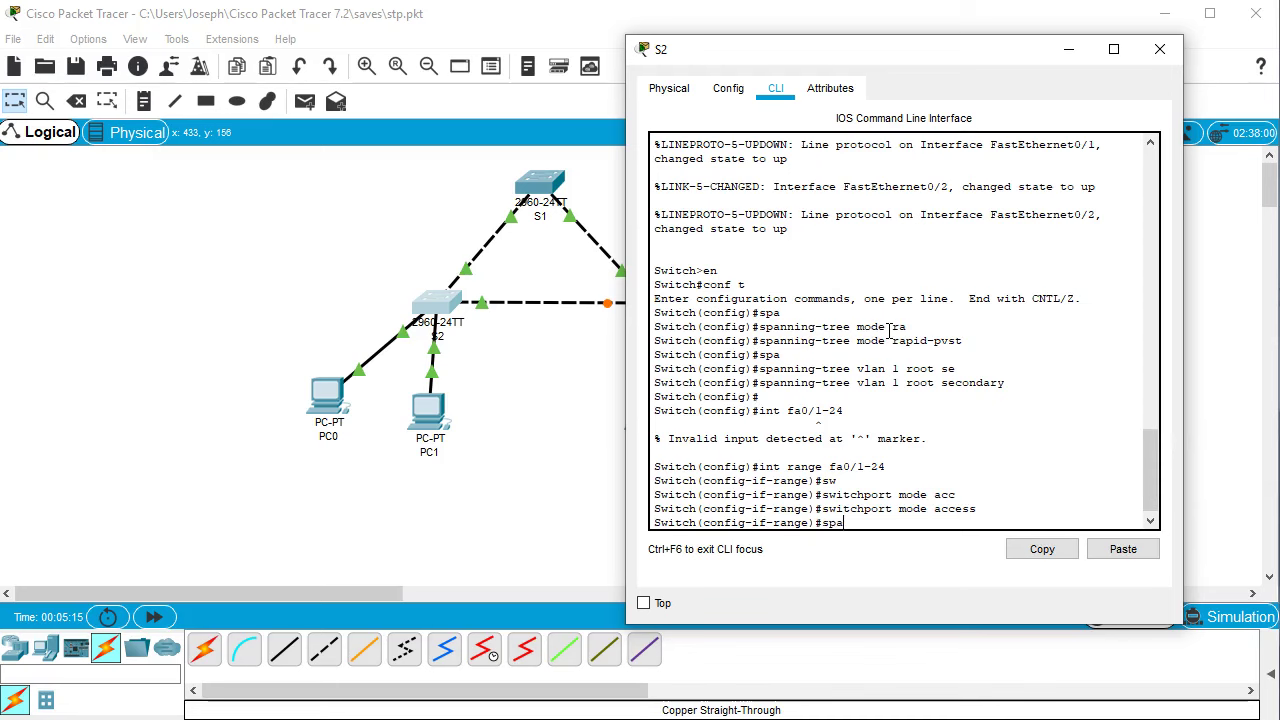
{"action": "key", "text": "Tab"}
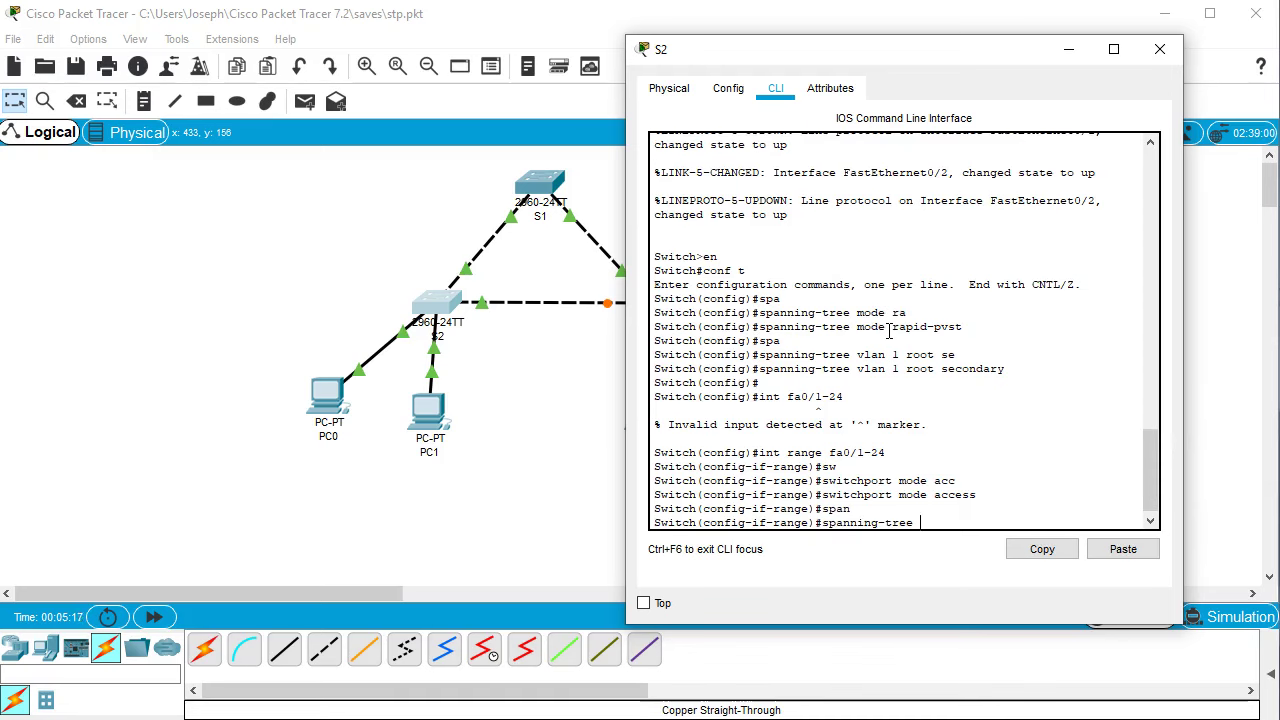
{"action": "type", "text": "port"}
{"action": "key", "text": "Tab"}
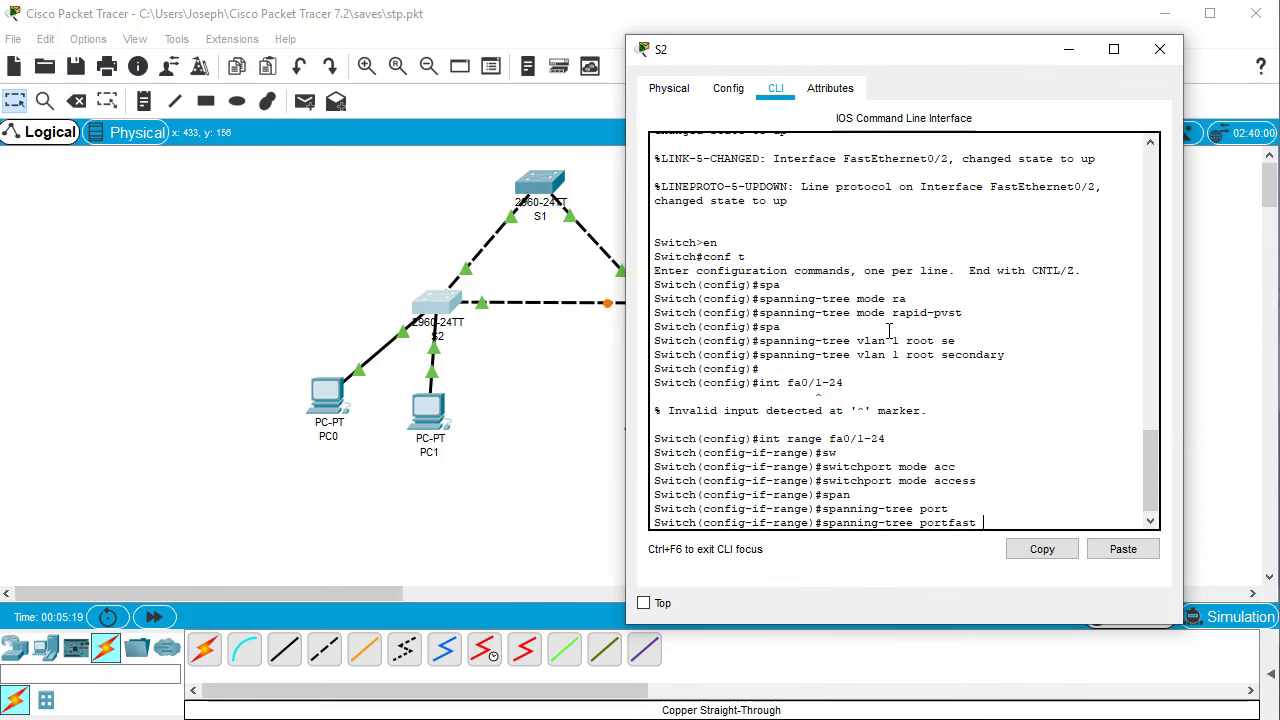
{"action": "type", "text": "?"}
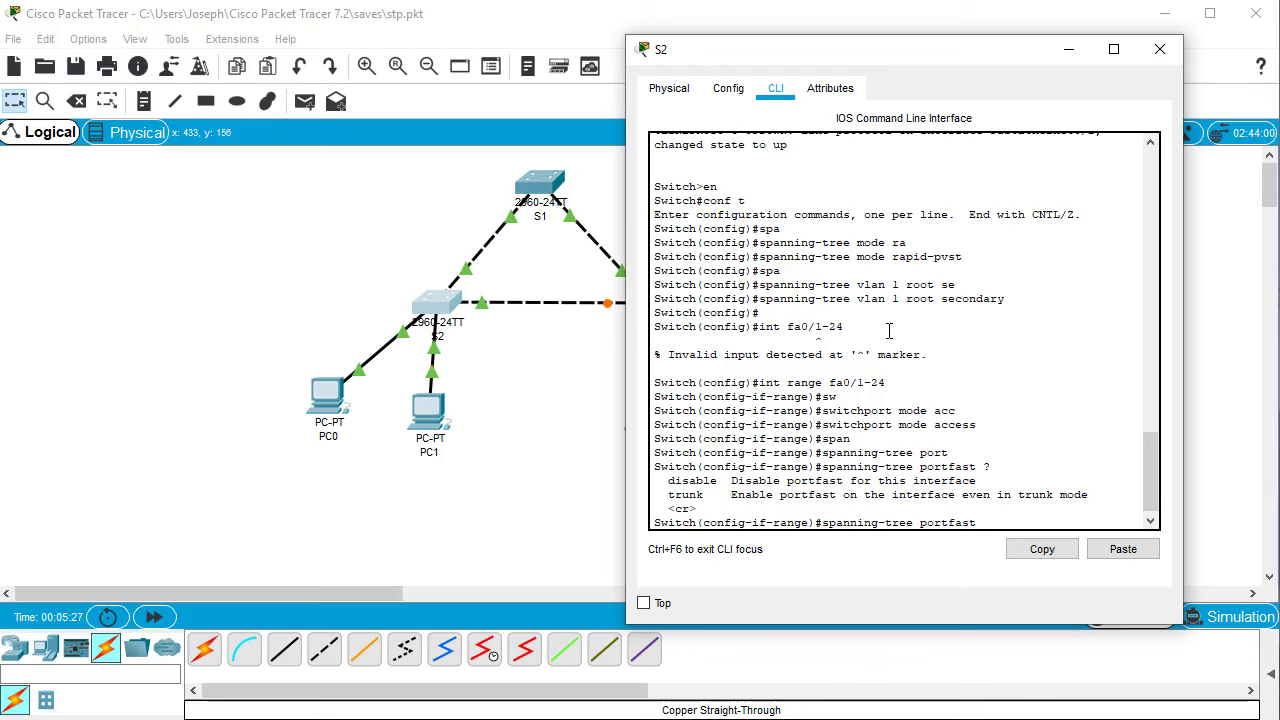
{"action": "key", "text": "Return"}
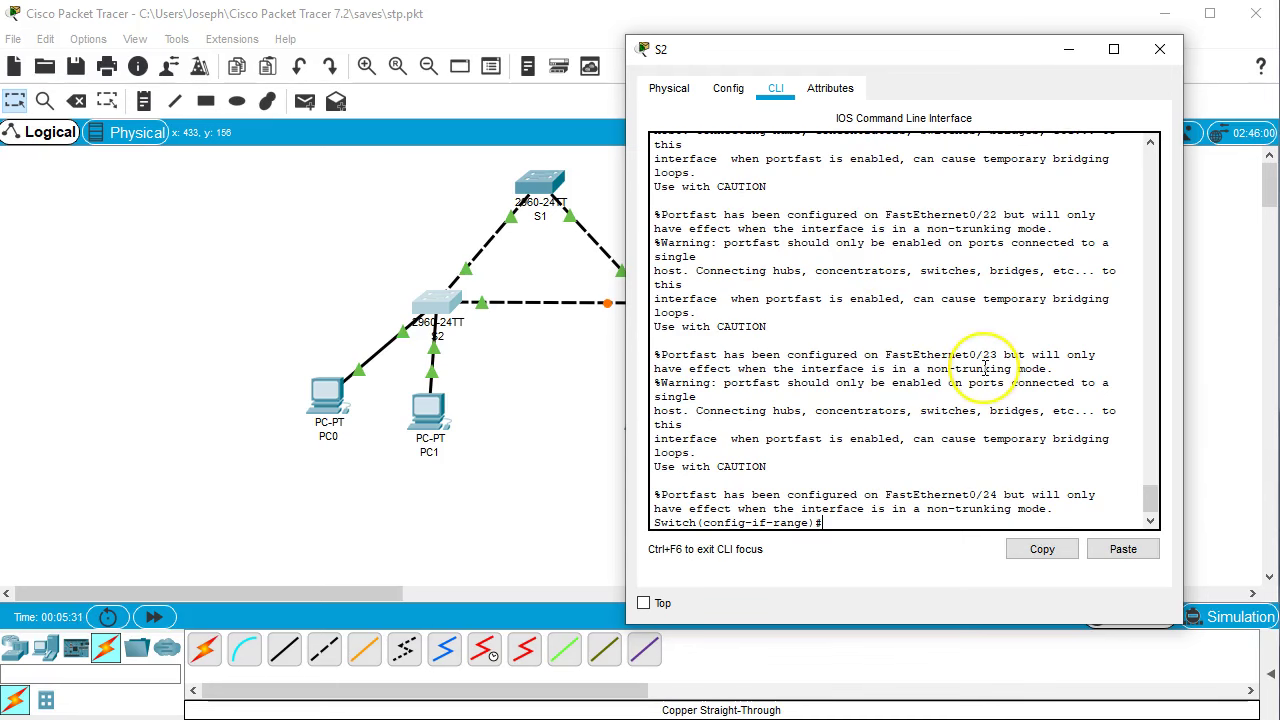
{"action": "type", "text": "span"}
{"action": "key", "text": "Tab"}
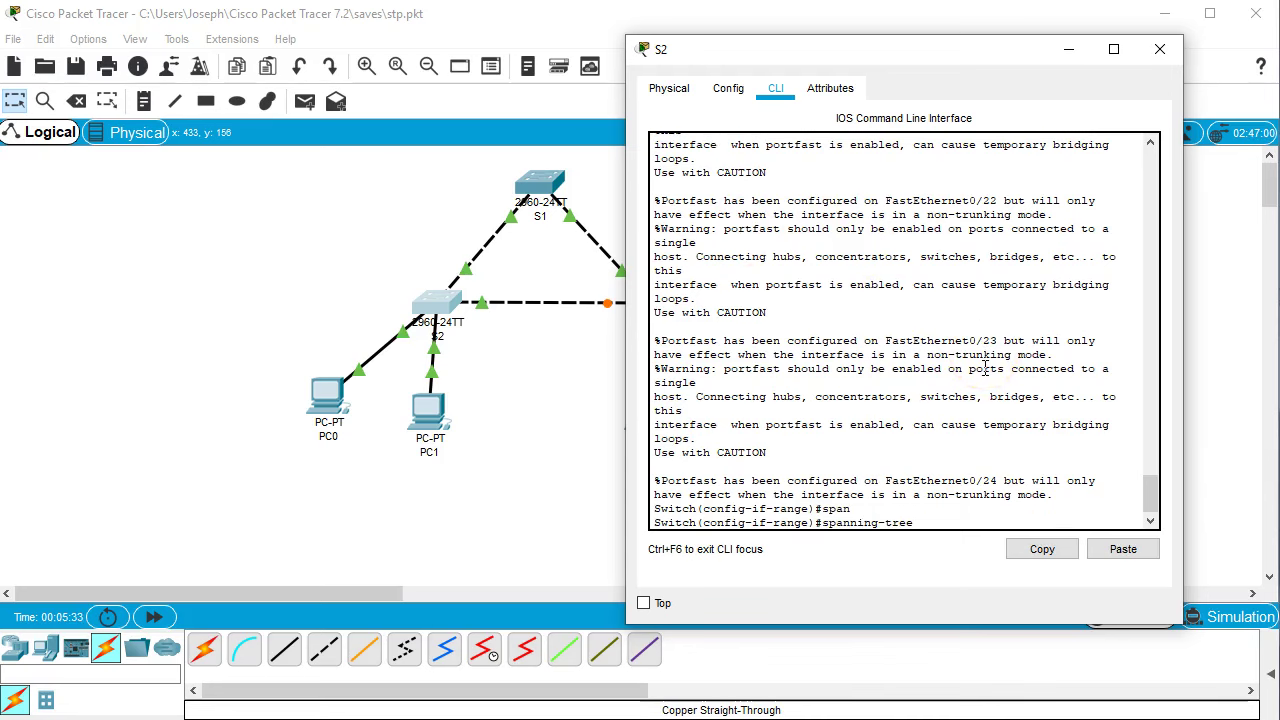
{"action": "type", "text": "bpdu"}
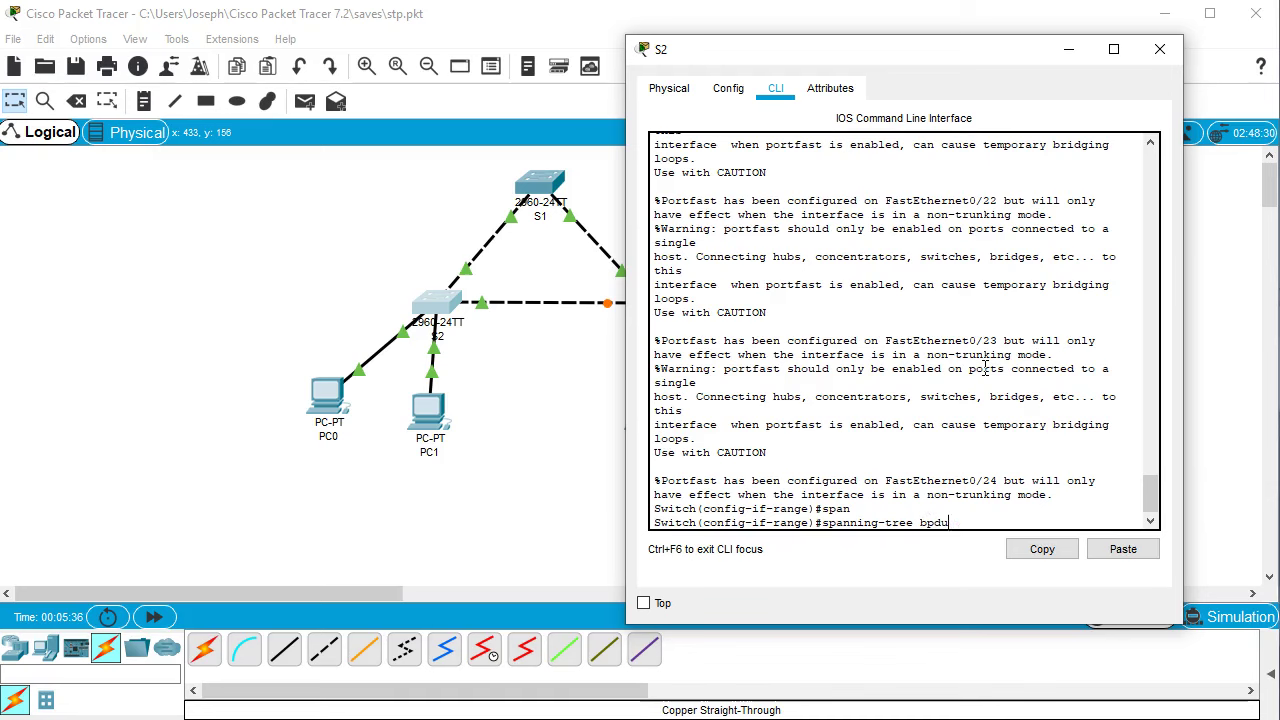
{"action": "key", "text": "Tab"}
{"action": "type", "text": "enable"}
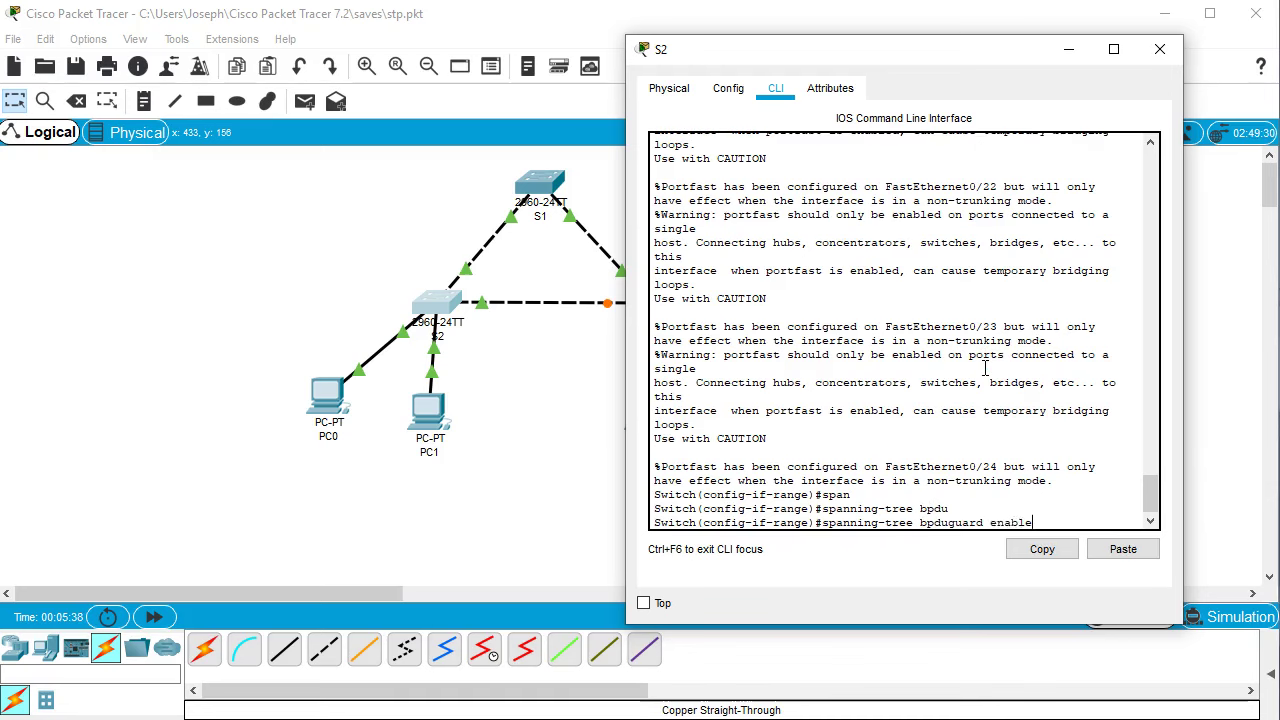
{"action": "key", "text": "Return"}
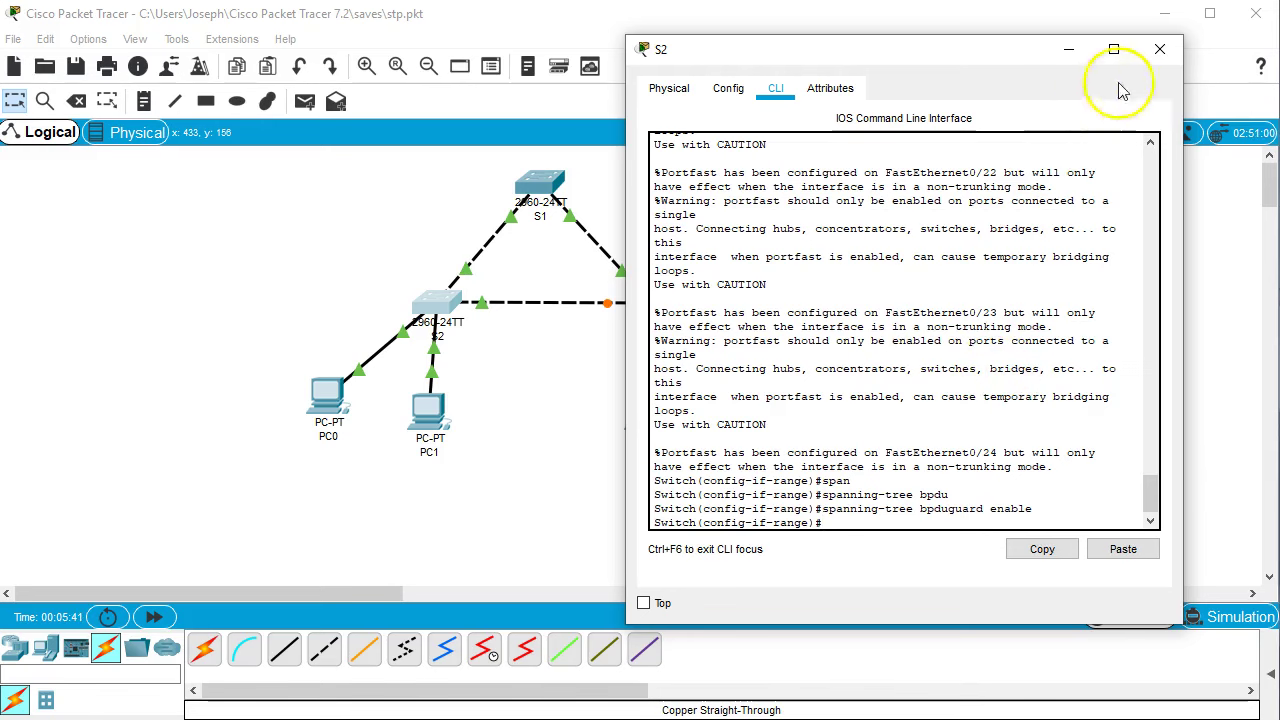
Close S2, then set S3's ports Fa0/1–24 to switchport mode access via int range
{"action": "left_click", "coordinate": [1160, 49]}
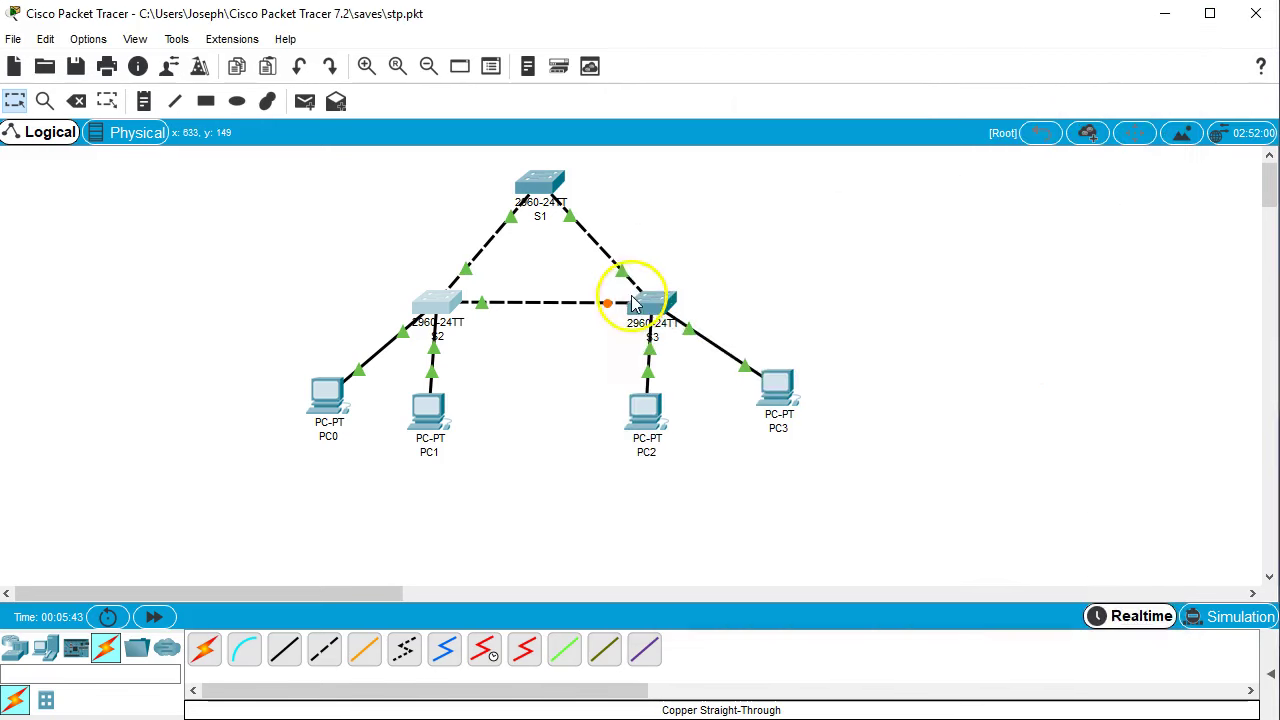
{"action": "left_click", "coordinate": [632, 305]}
{"action": "left_click_drag", "start_coordinate": [449, 50], "coordinate": [790, 68]}
{"action": "type", "text": "int "}
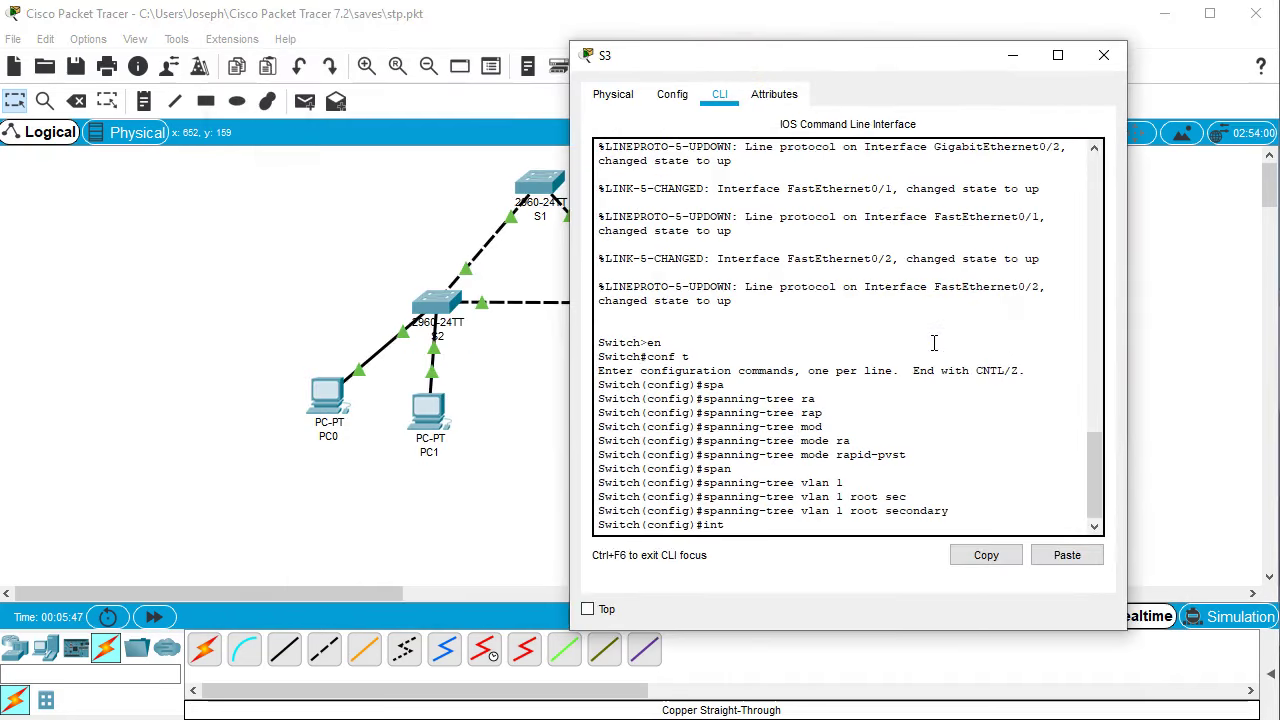
{"action": "type", "text": "range fa0/1-24"}
{"action": "key", "text": "Return"}
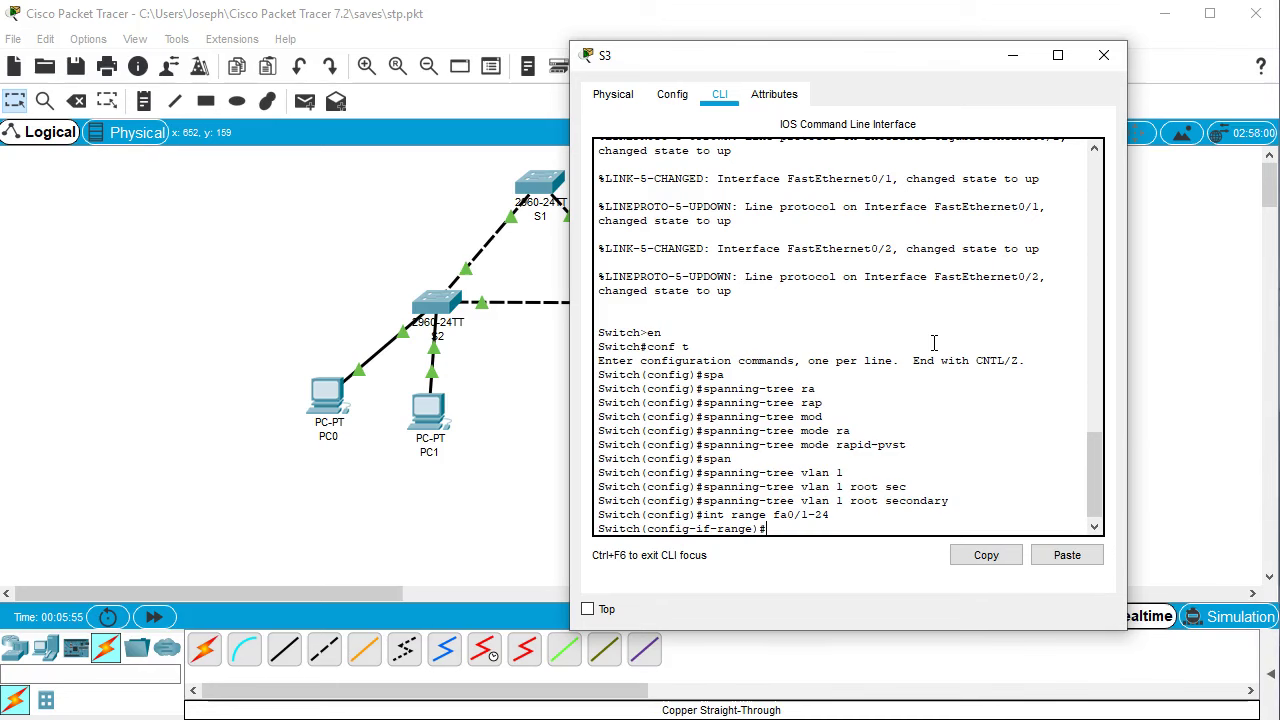
{"action": "type", "text": "sw"}
{"action": "key", "text": "Tab"}
{"action": "type", "text": "mo"}
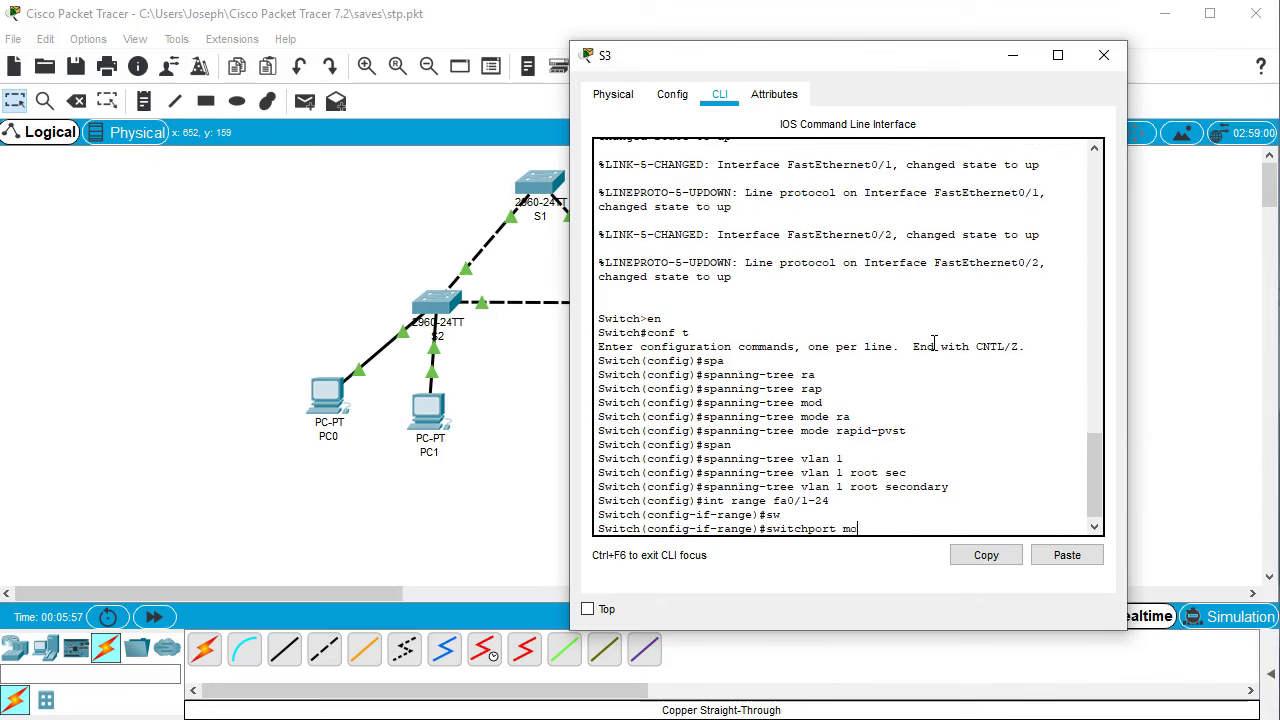
{"action": "type", "text": "de access"}
{"action": "key", "text": "Return"}
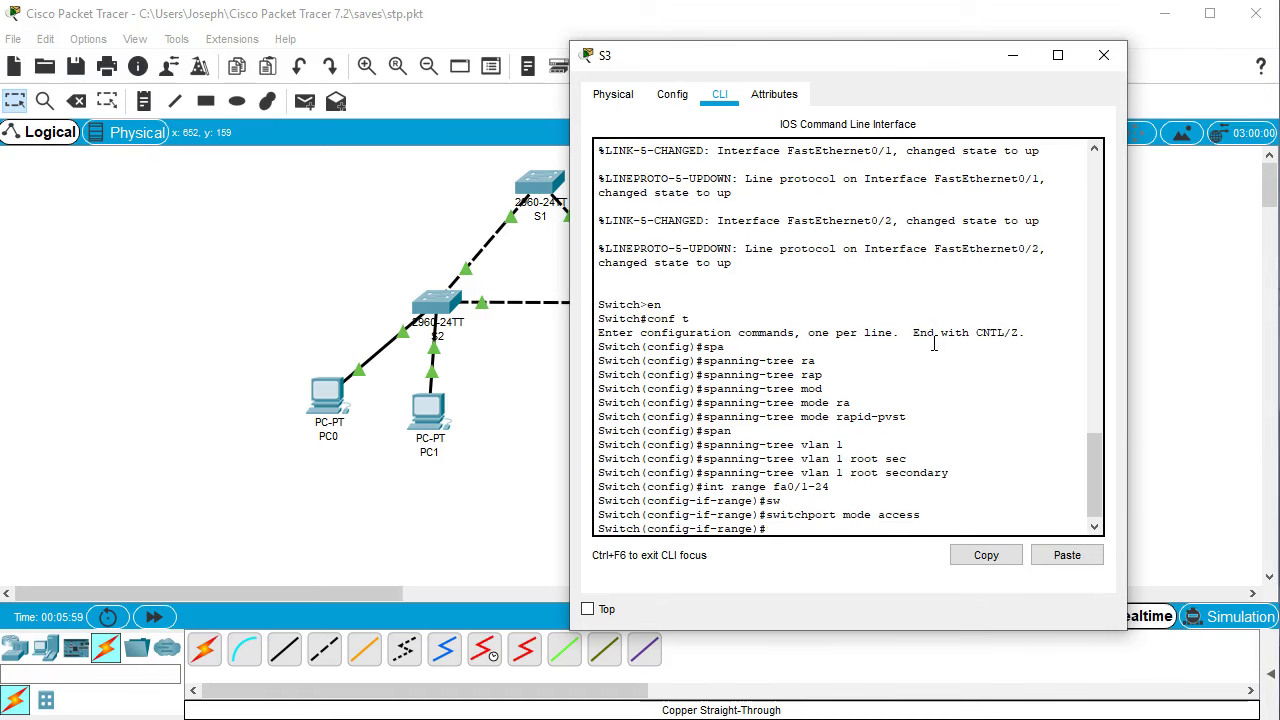
Enable spanning-tree portfast and bpduguard on S3's ports Fa0/1–24
{"action": "type", "text": "span"}
{"action": "key", "text": "Tab"}
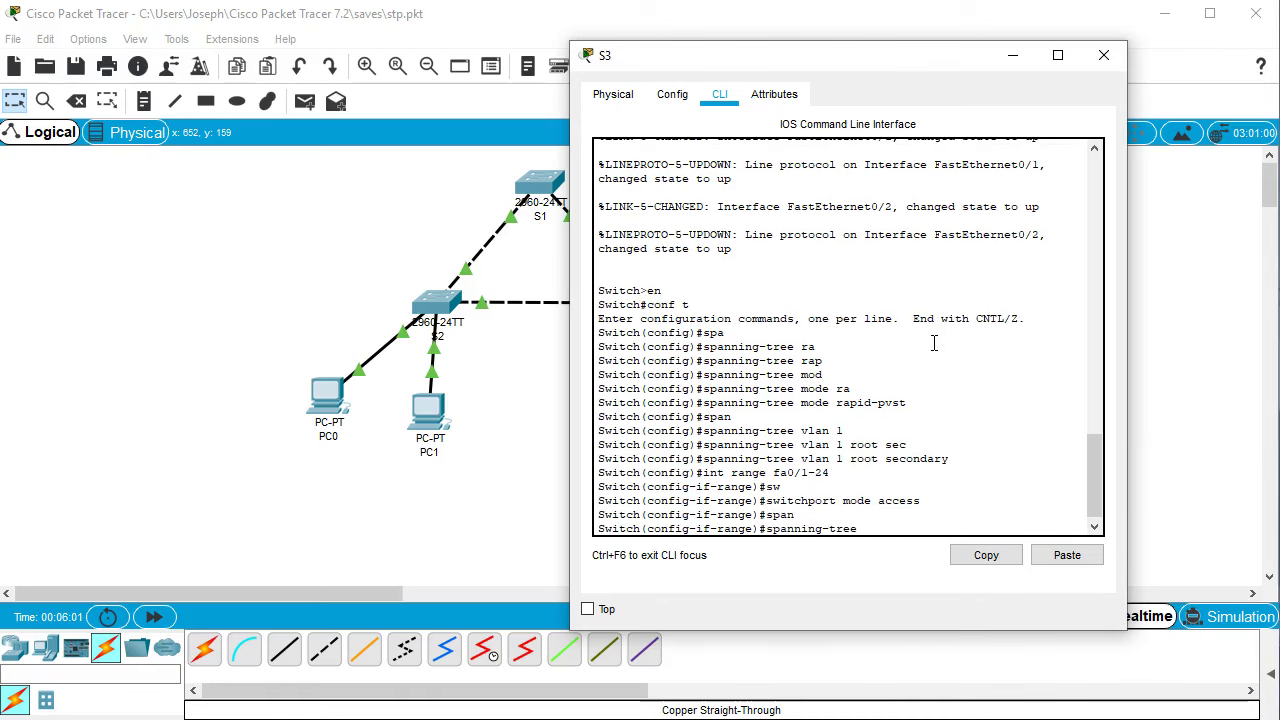
{"action": "type", "text": "portfast"}
{"action": "key", "text": "Return"}
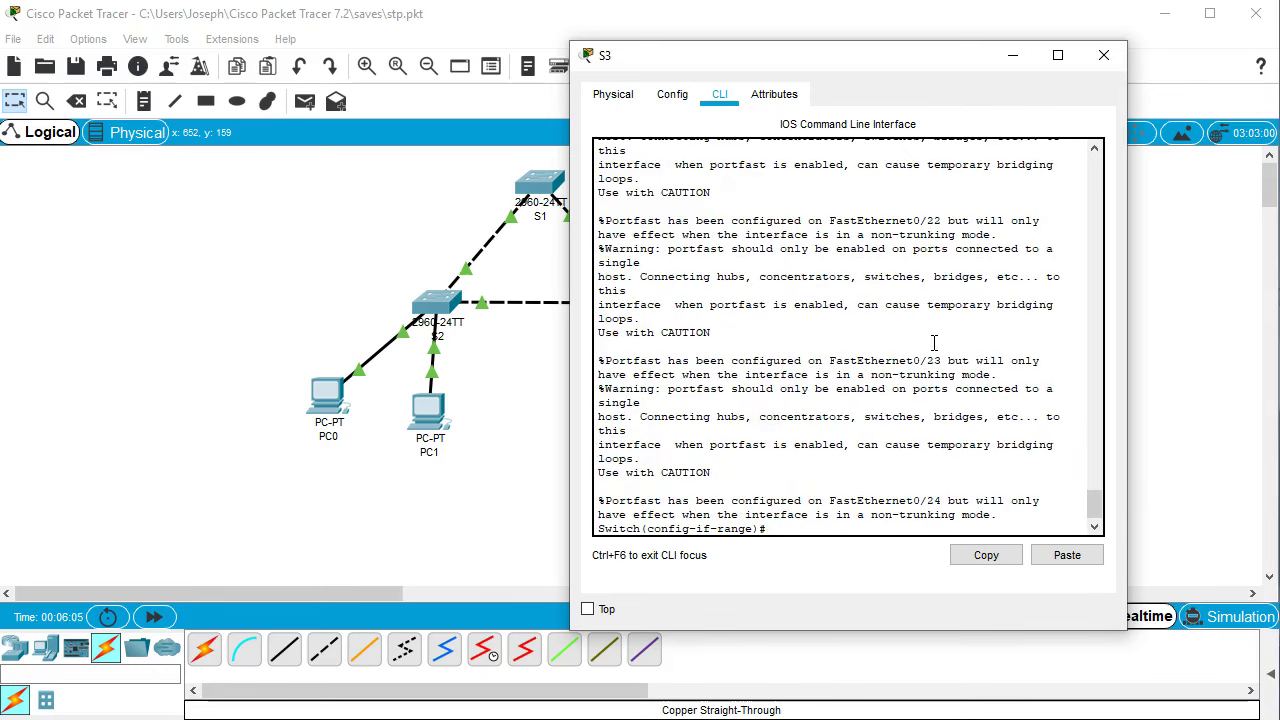
{"action": "type", "text": "span"}
{"action": "key", "text": "Tab"}
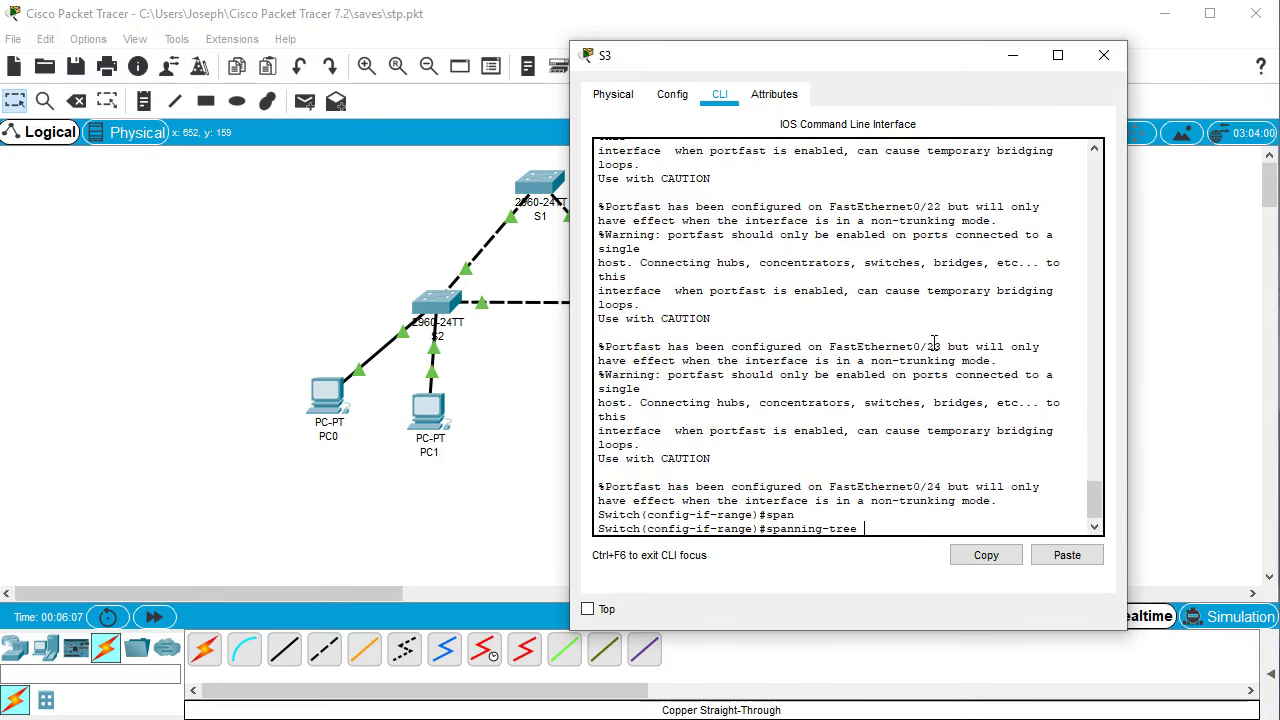
{"action": "type", "text": "bpdugu"}
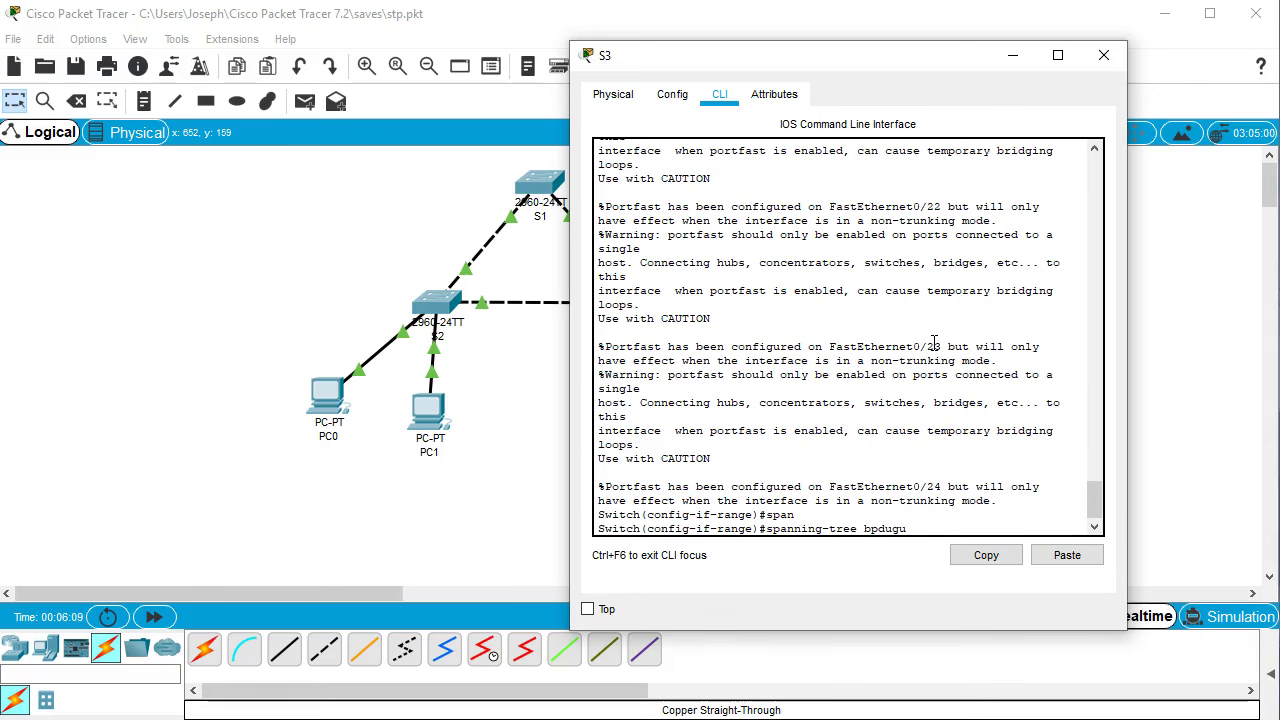
{"action": "key", "text": "Tab"}
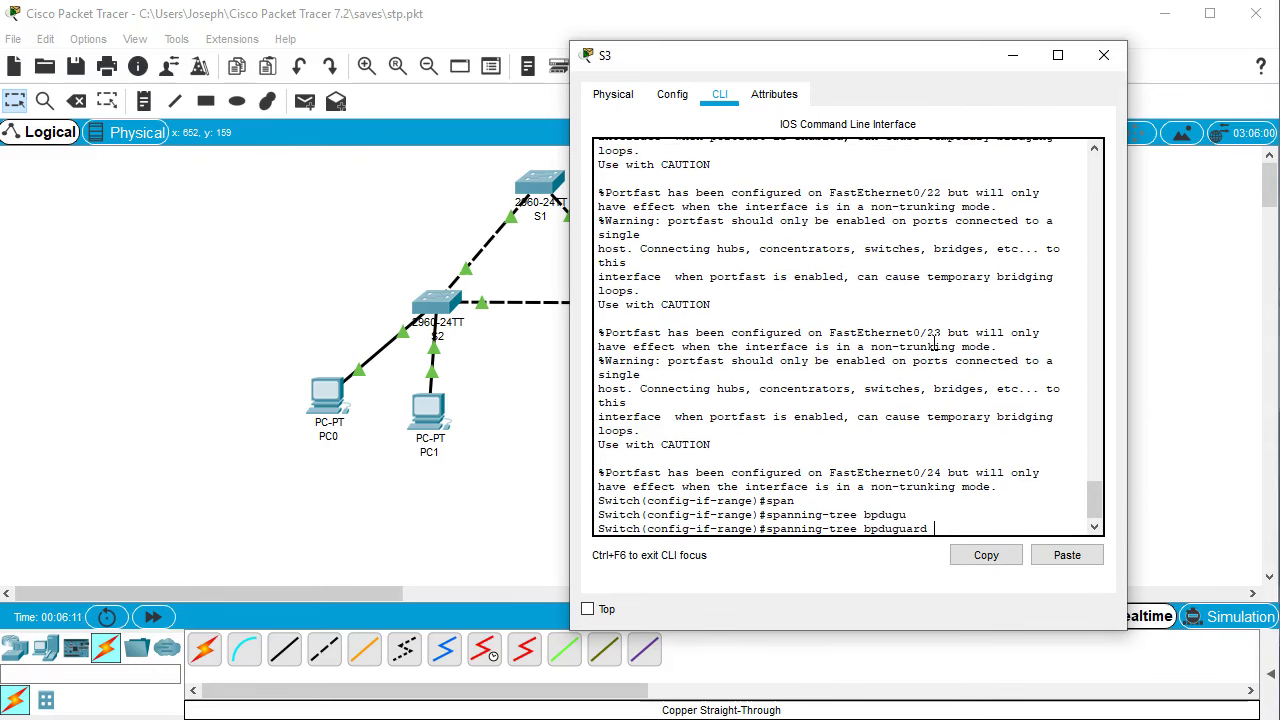
{"action": "type", "text": "enable"}
{"action": "key", "text": "Return"}
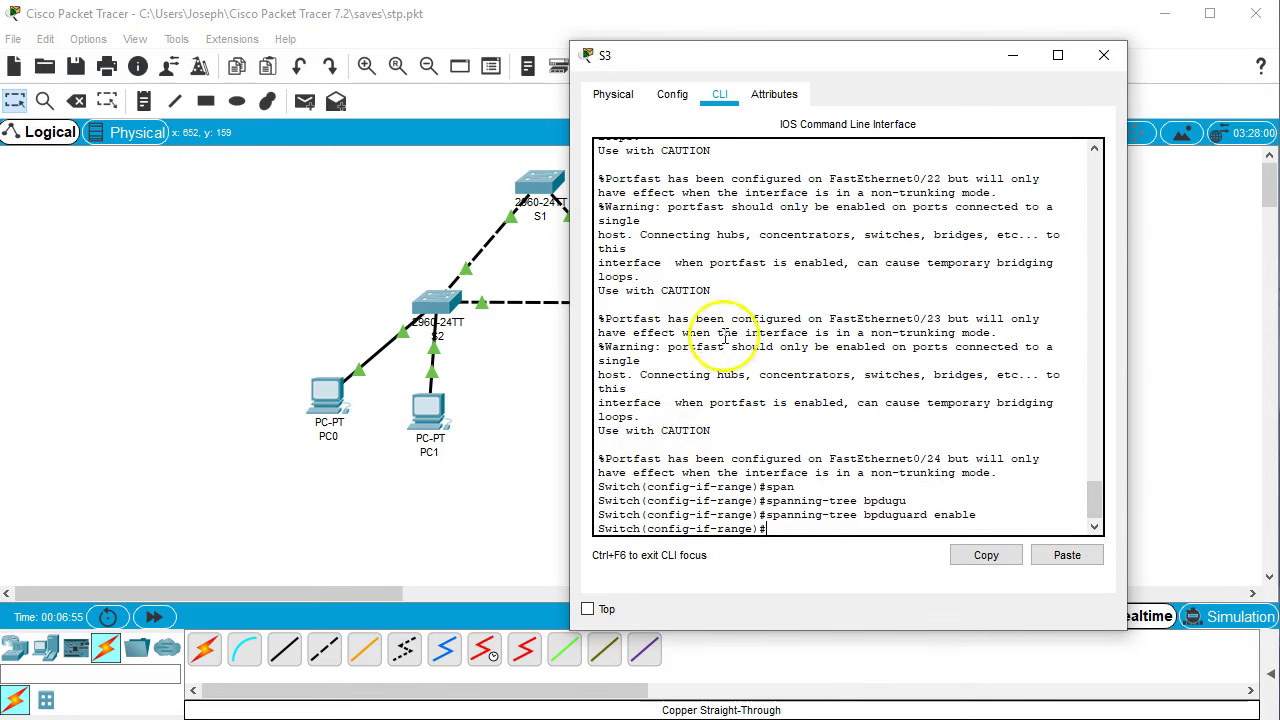
Close S3's device window to reveal the three switches and four PCs
{"action": "left_click", "coordinate": [1109, 55]}
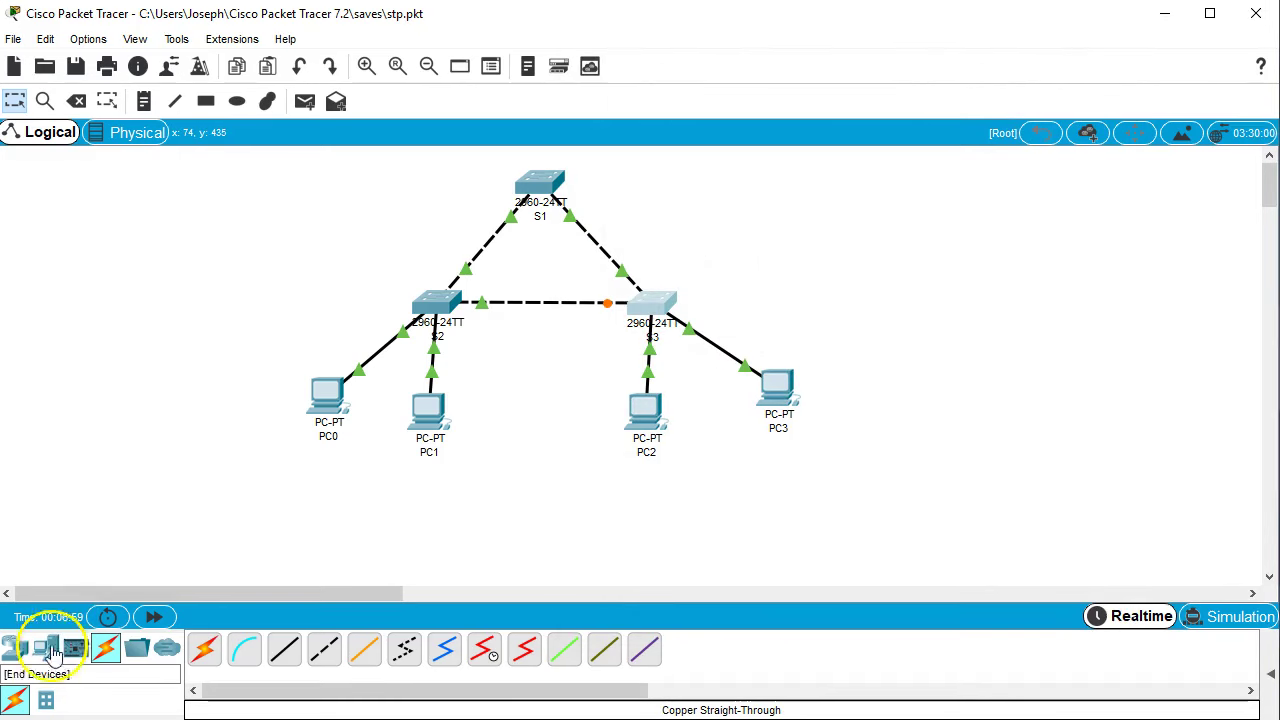